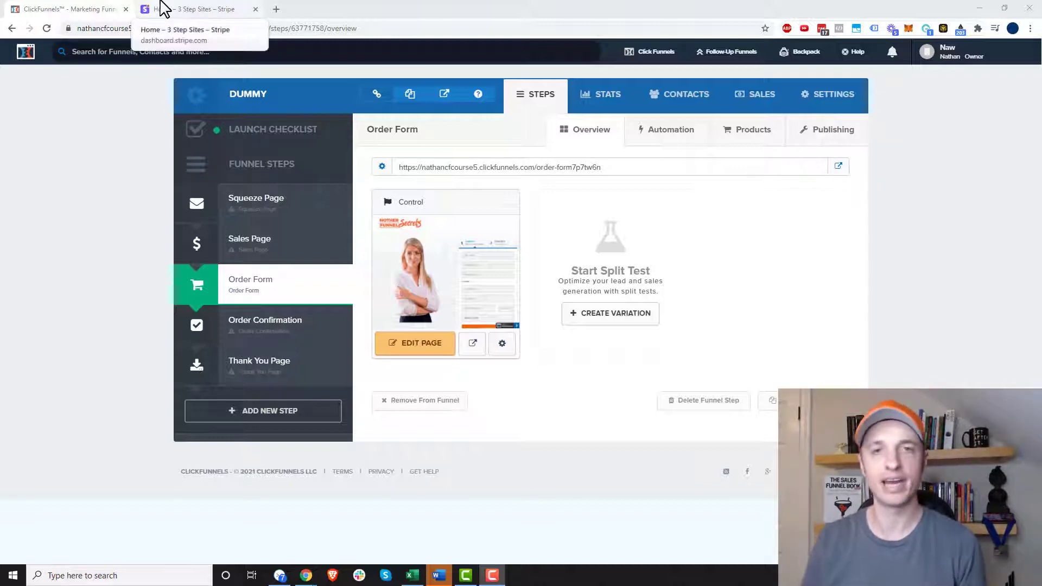
Switch to the Stripe dashboard and start adding a new product from the product list
click(222, 10)
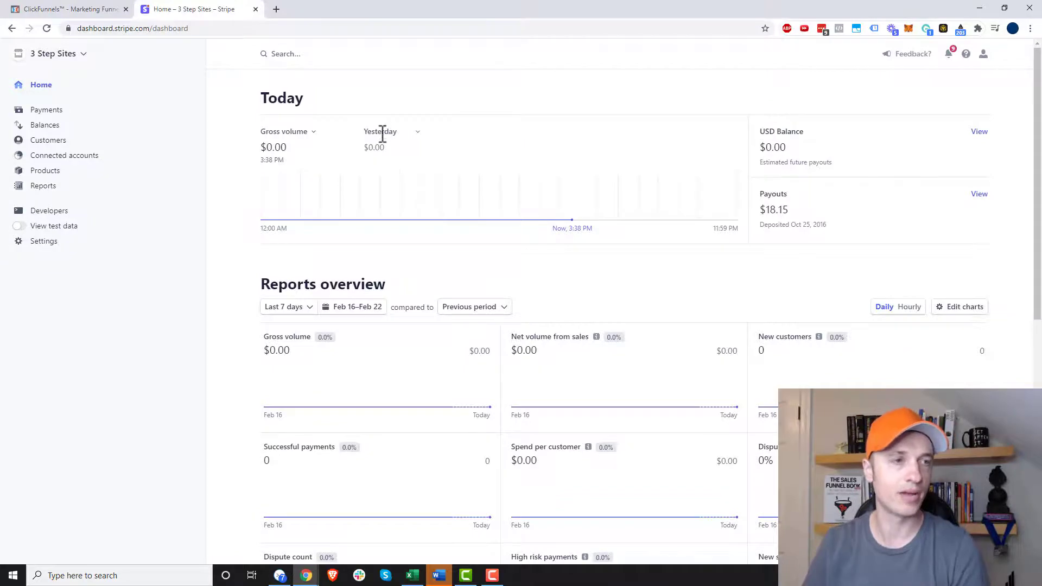
click(46, 171)
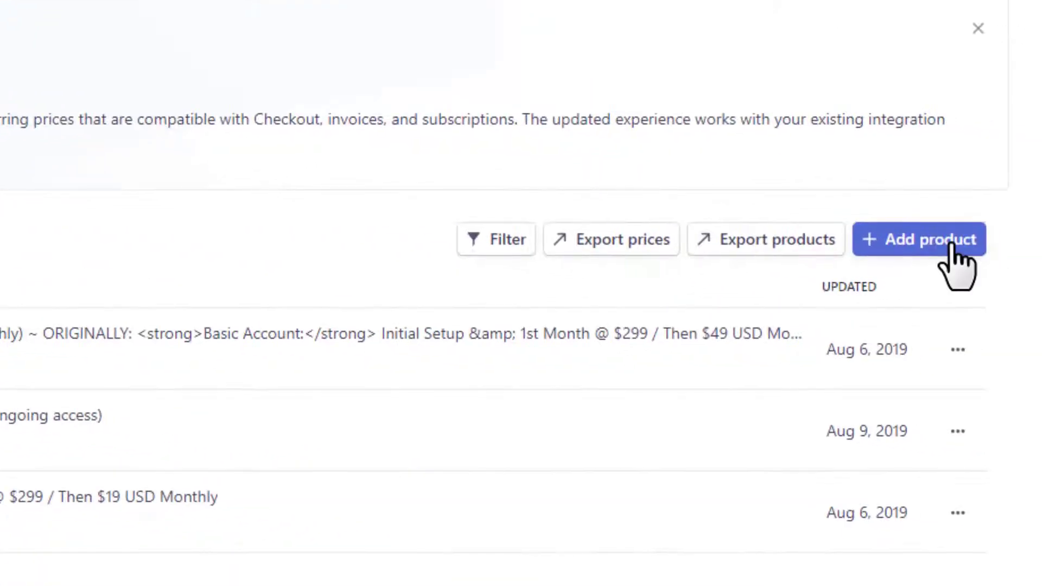
click(951, 246)
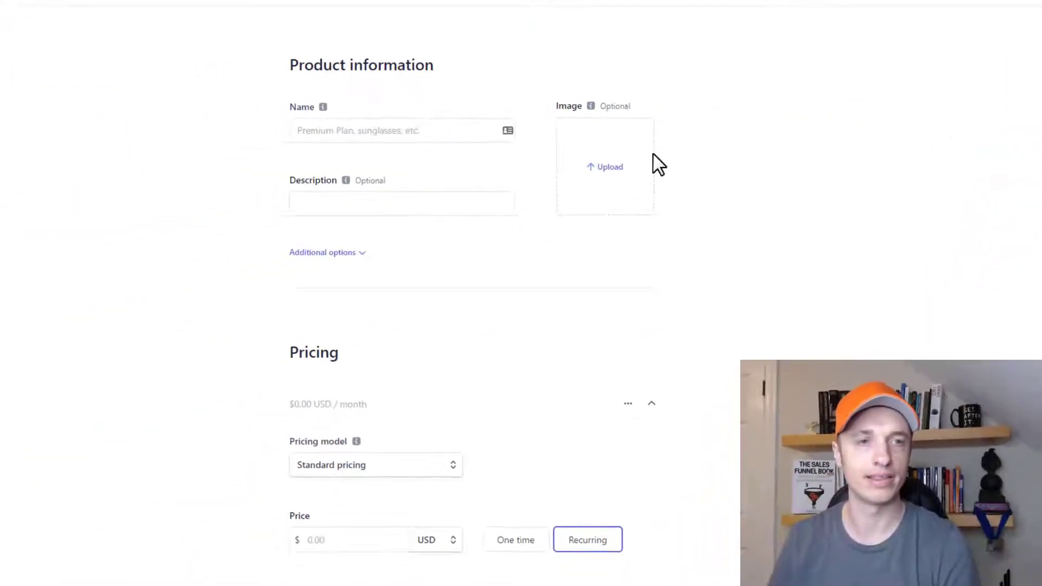
Name the new live product "Test Product"
click(423, 130)
scroll(400, 175, down, 2)
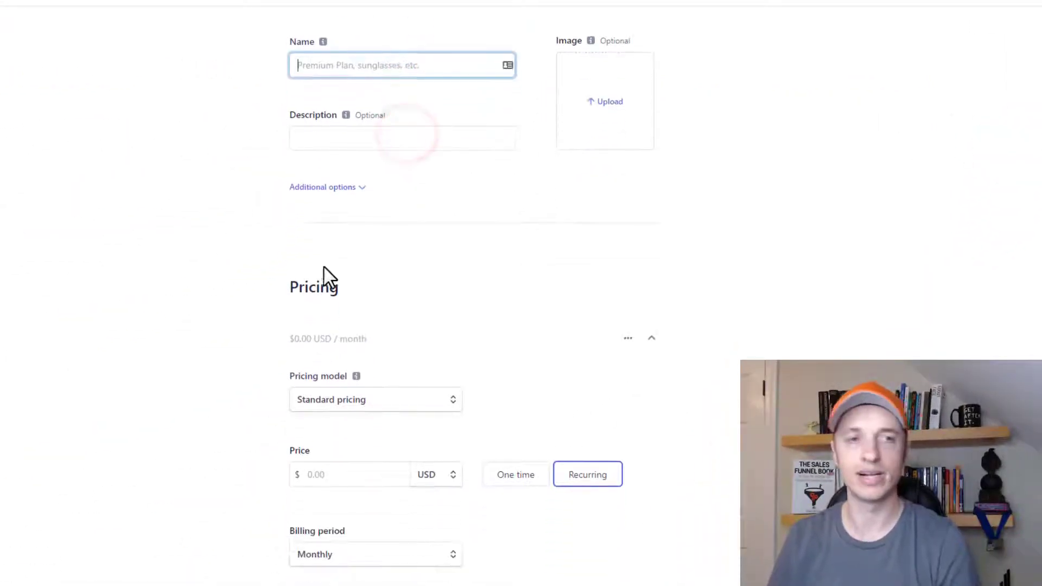
scroll(245, 279, up, 2)
text(Tes)
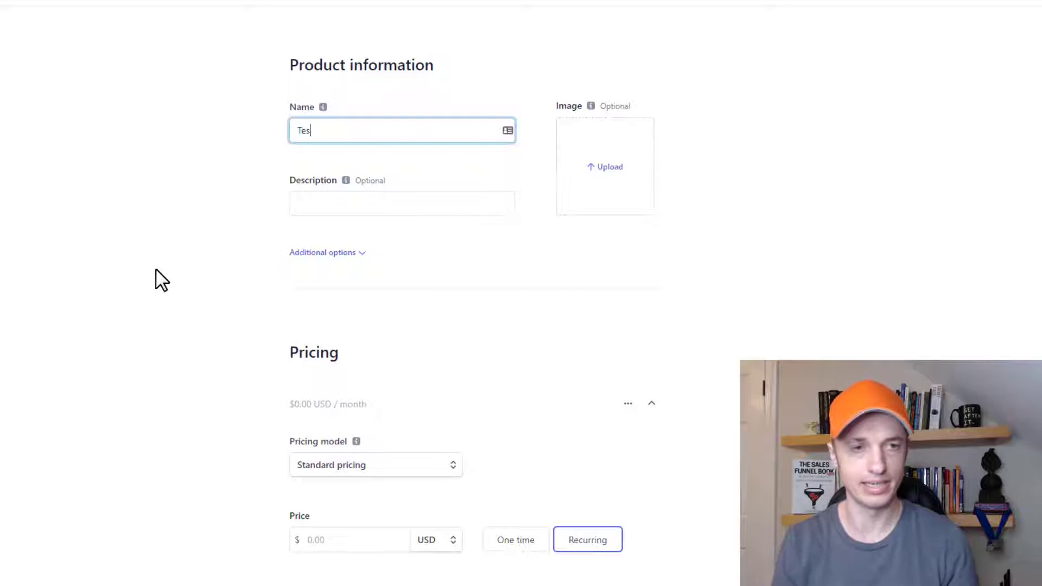
text(t Product)
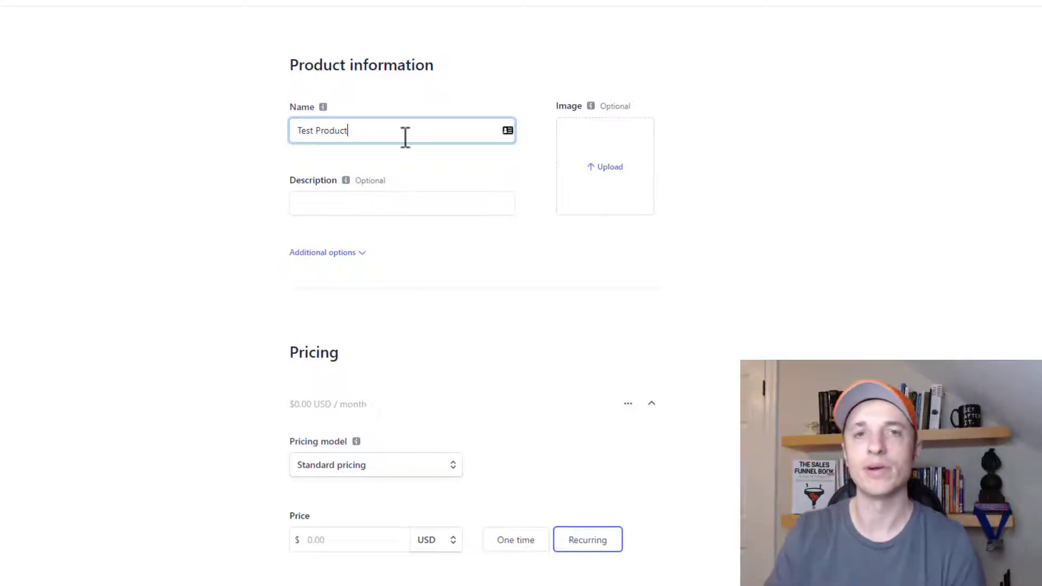
Set the live product's price to 10.00 USD under standard pricing, leaving the optional description empty
scroll(348, 205, down, 1)
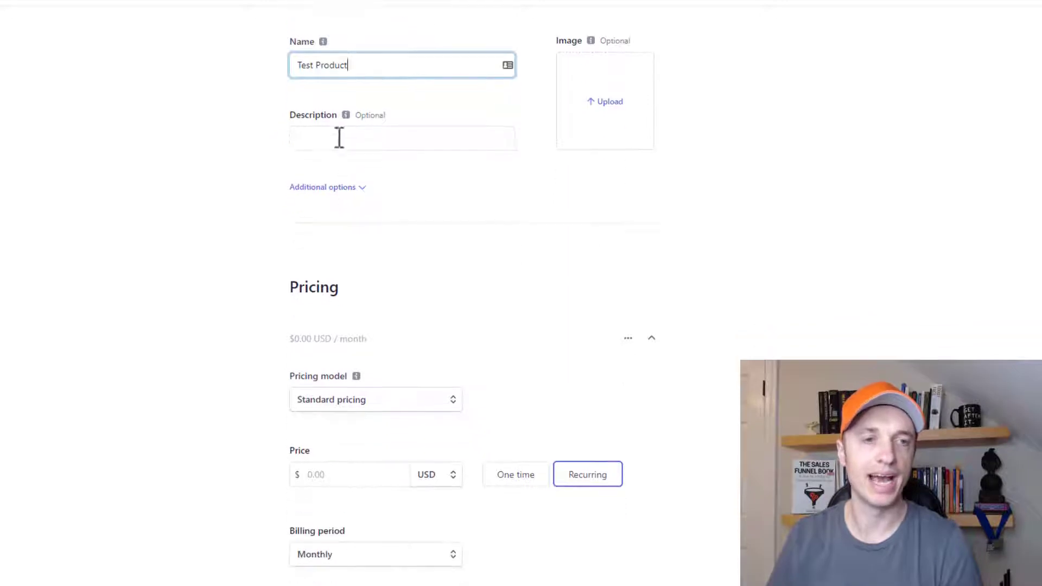
click(327, 138)
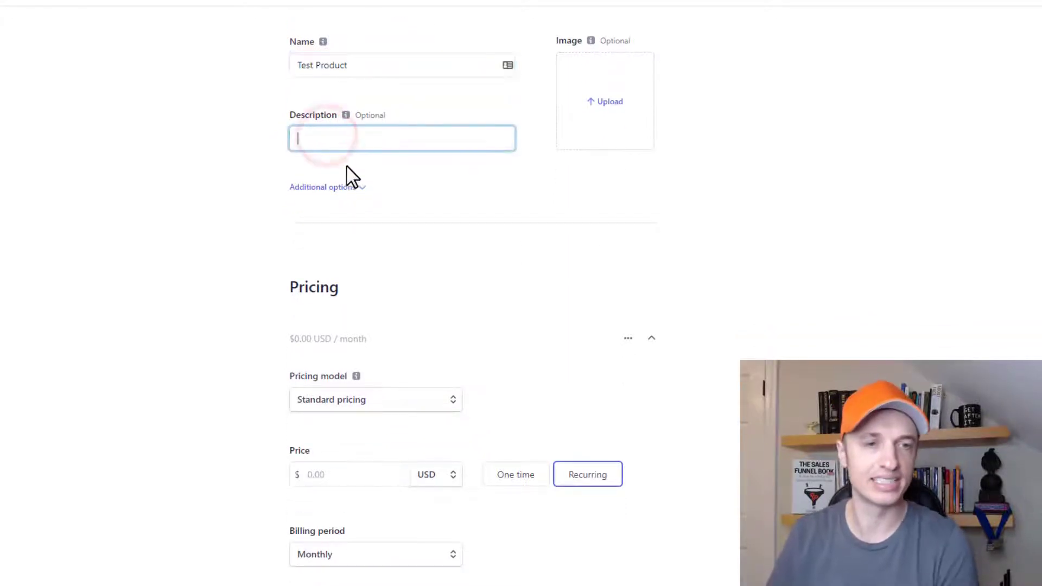
scroll(348, 168, down, 1)
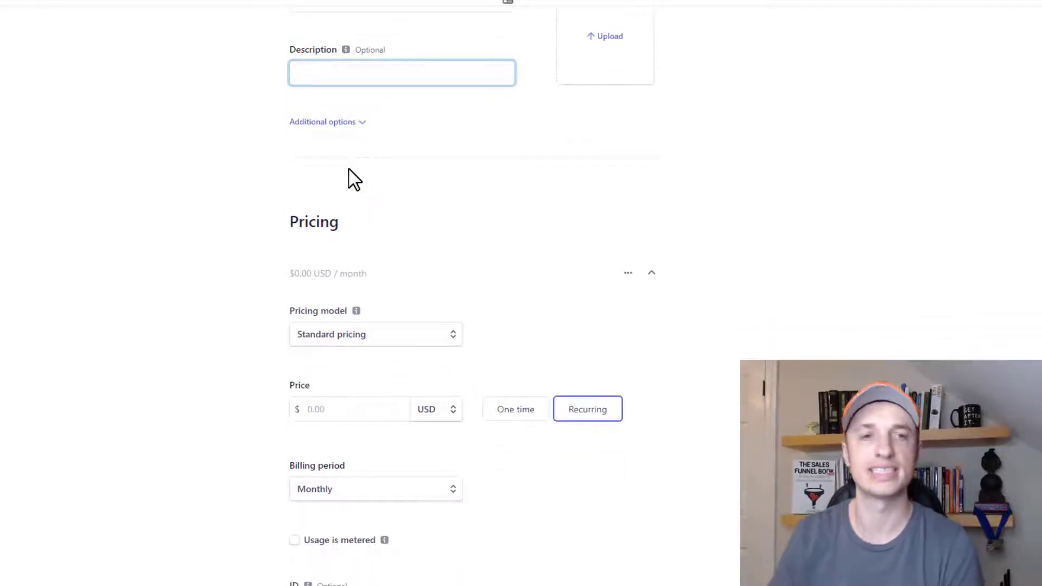
scroll(365, 190, down, 2)
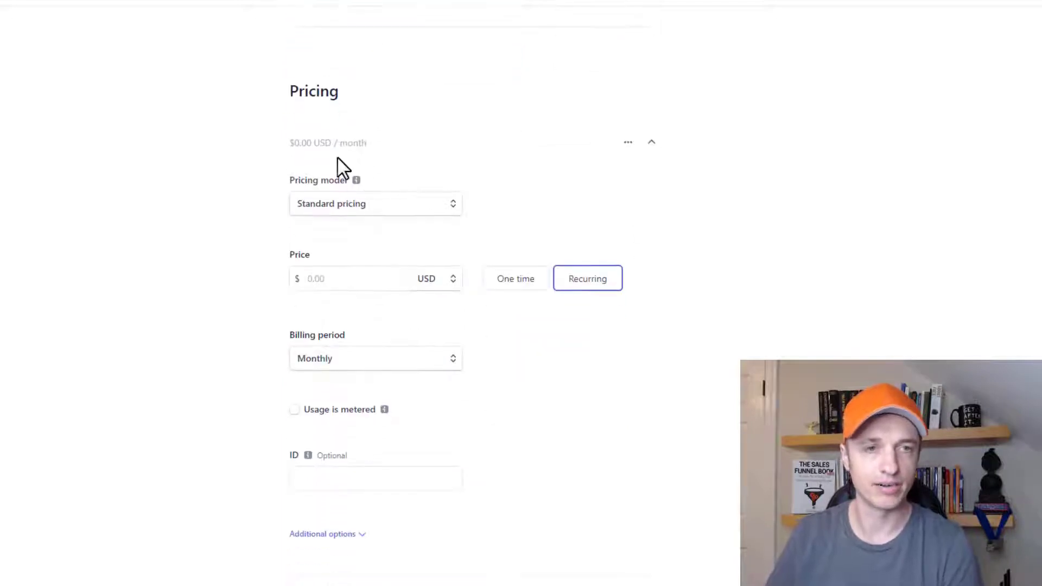
scroll(353, 163, up, 1)
scroll(369, 185, down, 1)
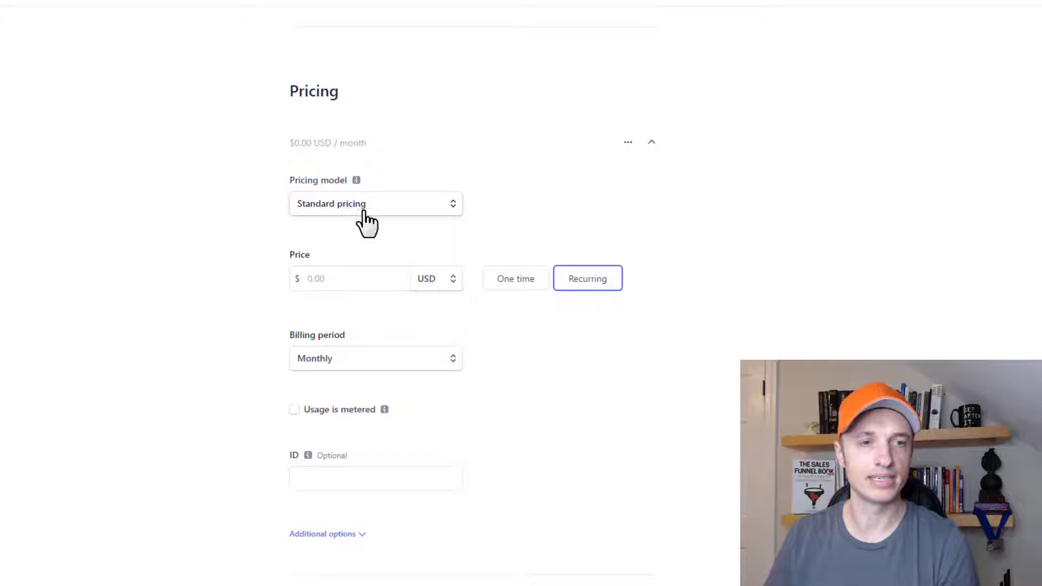
scroll(361, 217, down, 1)
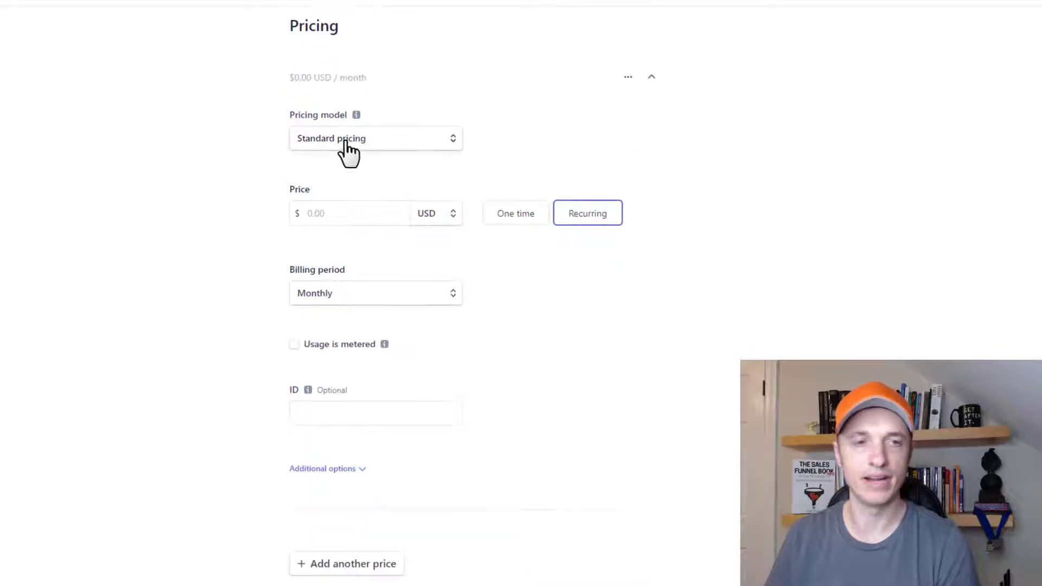
click(332, 212)
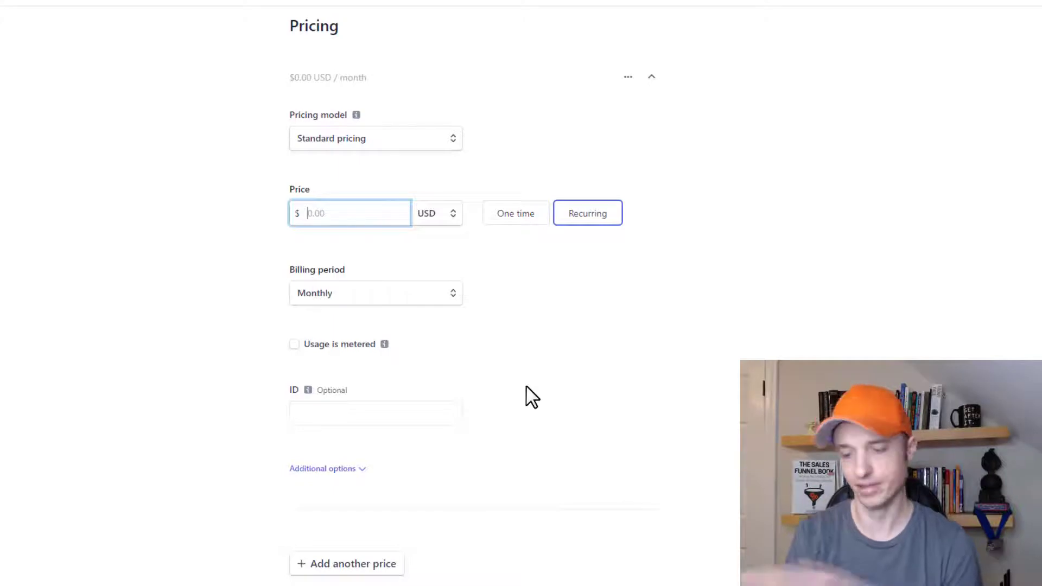
text(10)
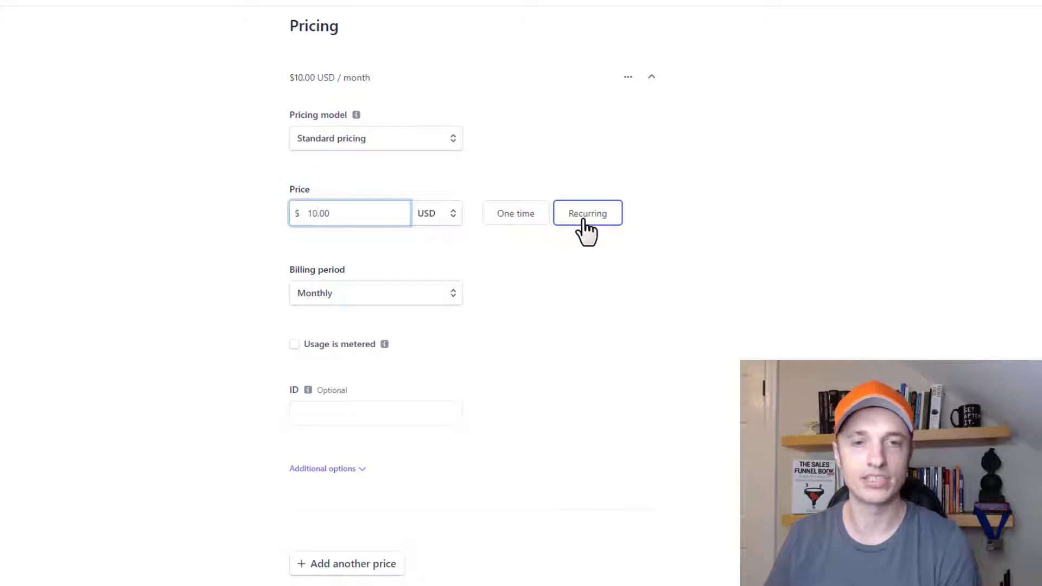
Select Monthly as the billing period for the recurring price and check the other available intervals
scroll(584, 216, down, 1)
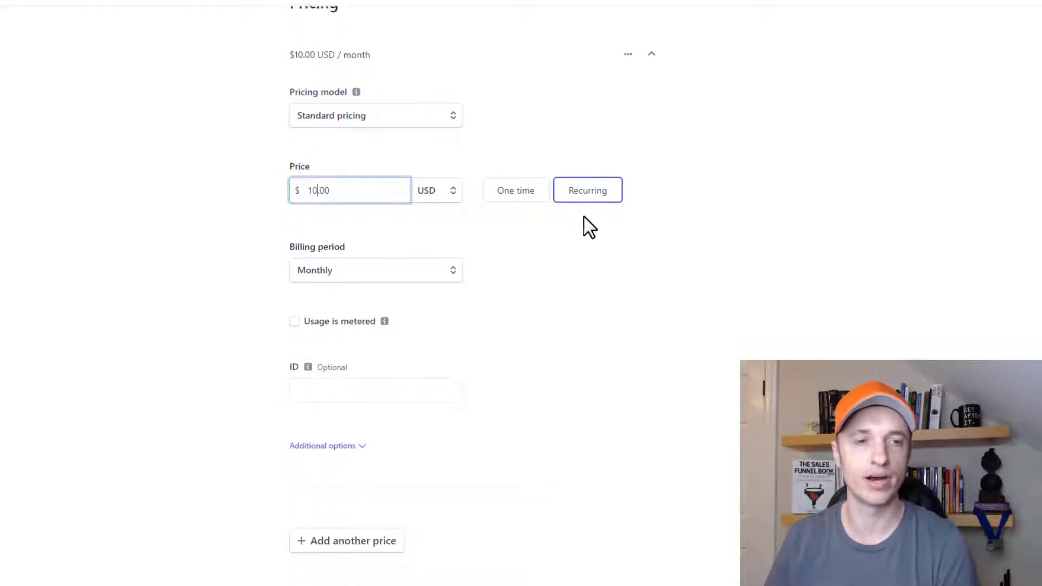
click(369, 271)
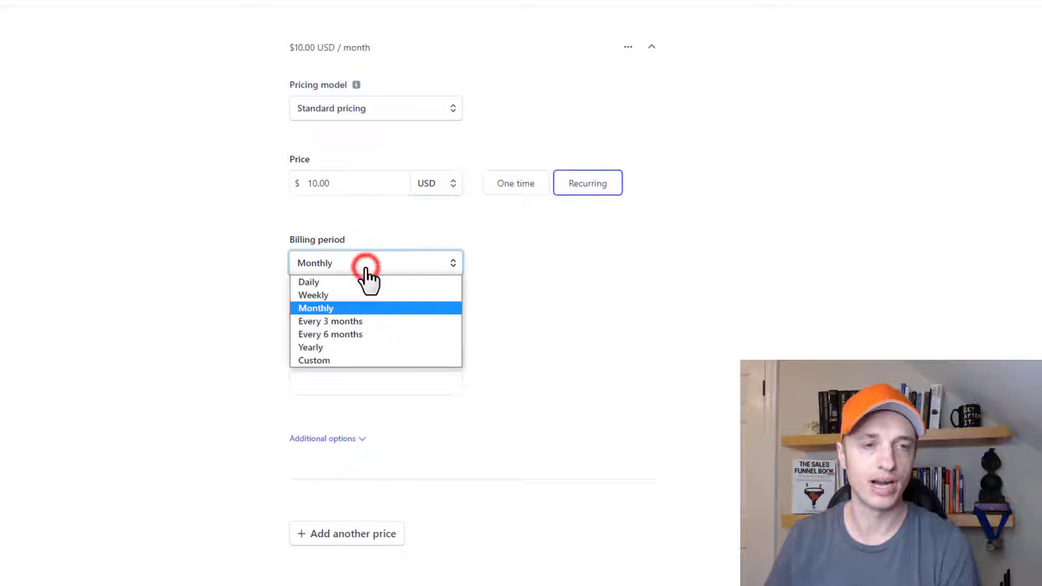
click(359, 308)
mouse_move(385, 314)
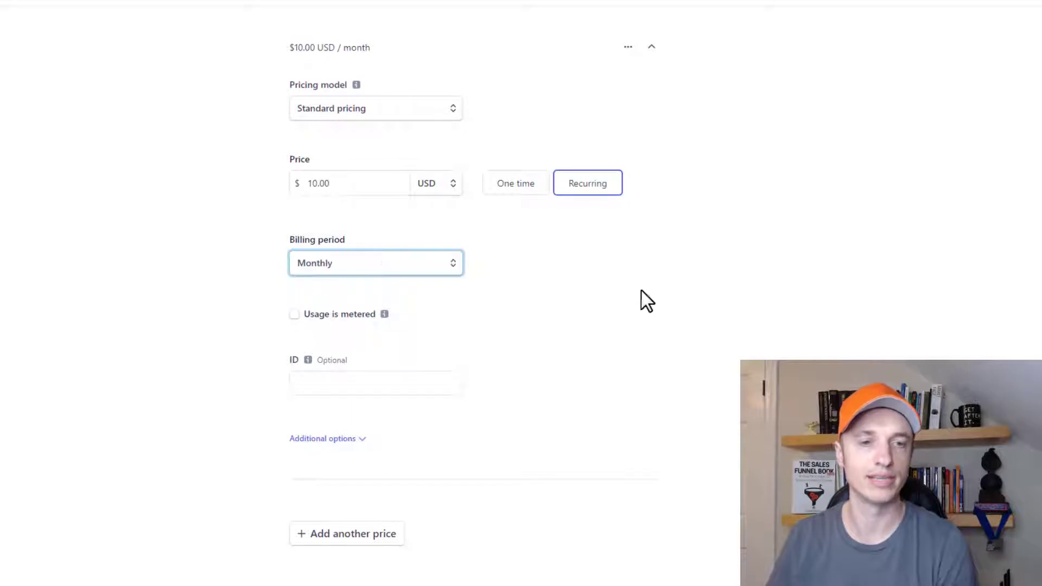
click(373, 264)
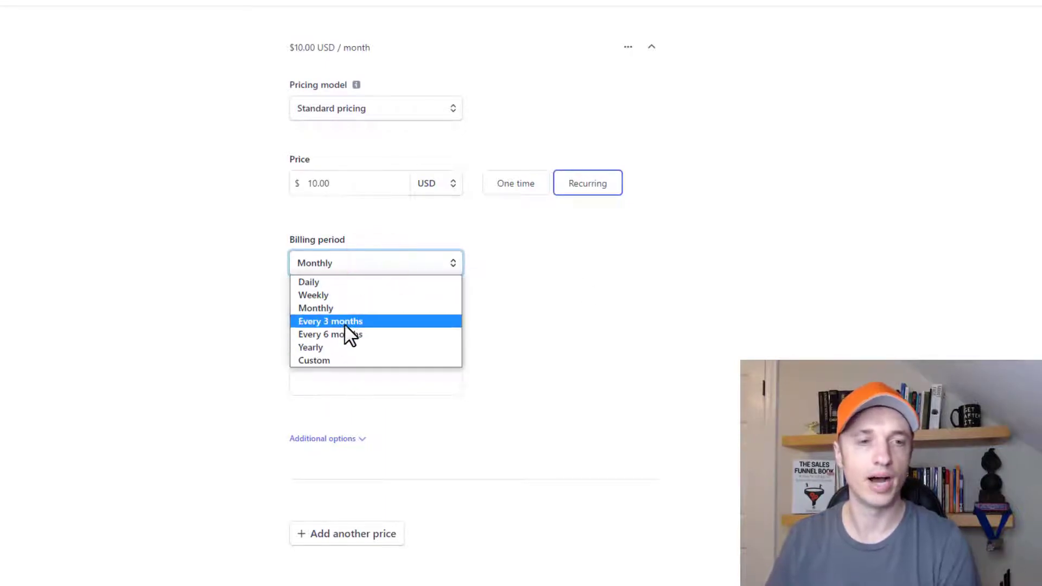
click(708, 271)
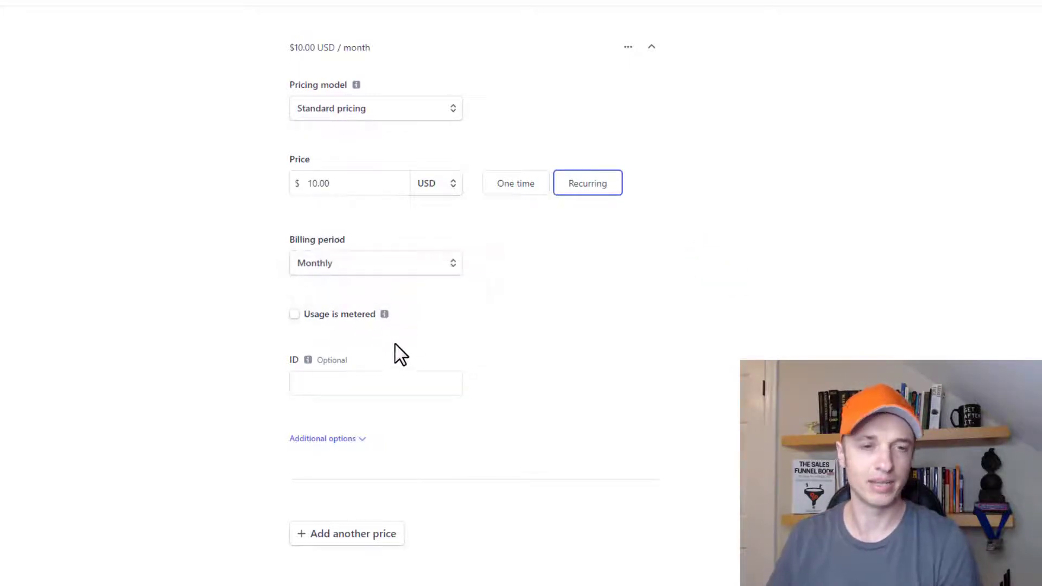
Give the monthly price the ID "TestProduct" and save the product
click(367, 386)
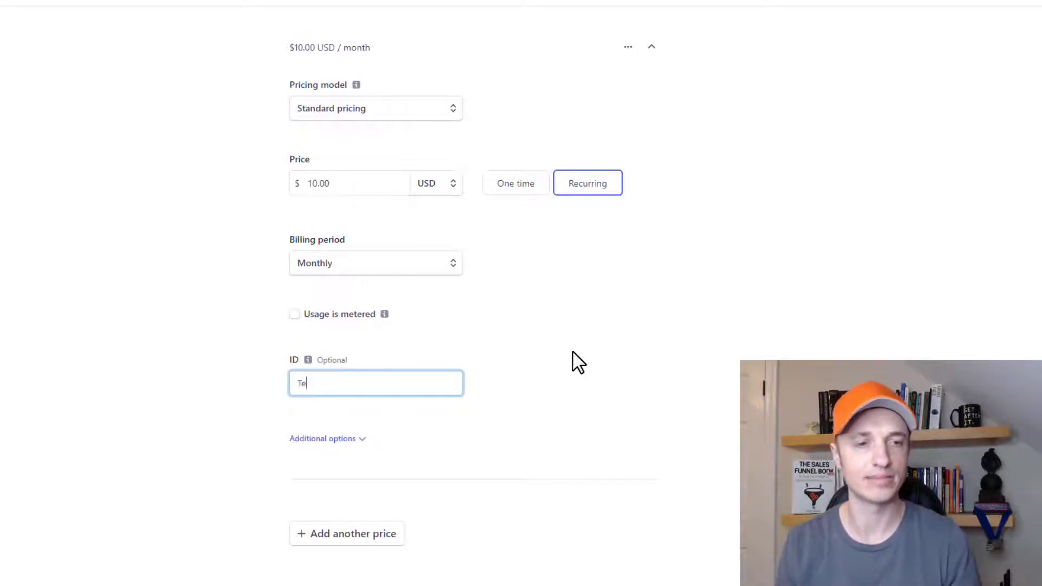
text(TestProduct)
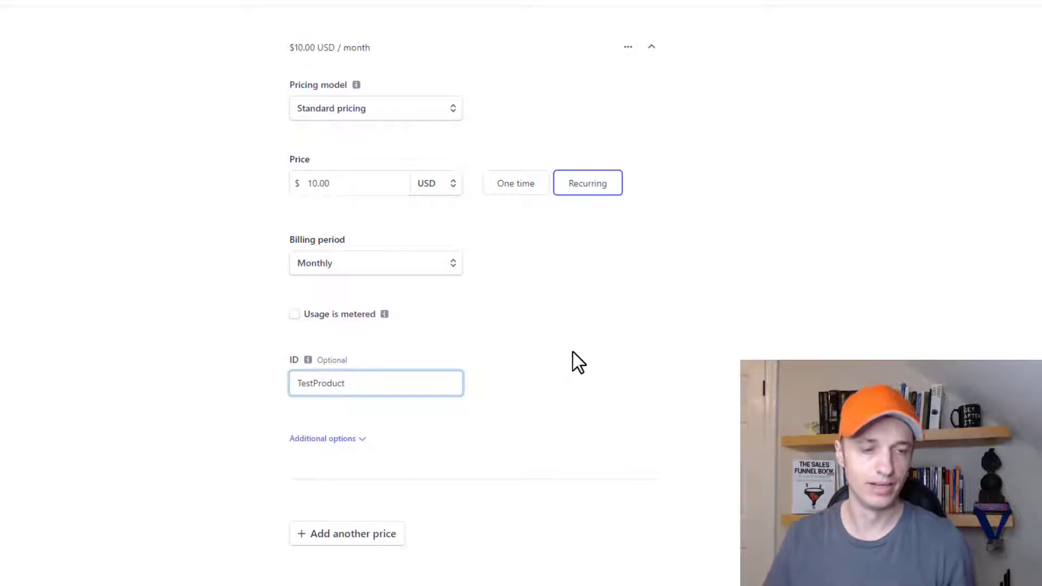
key(ctrl+a)
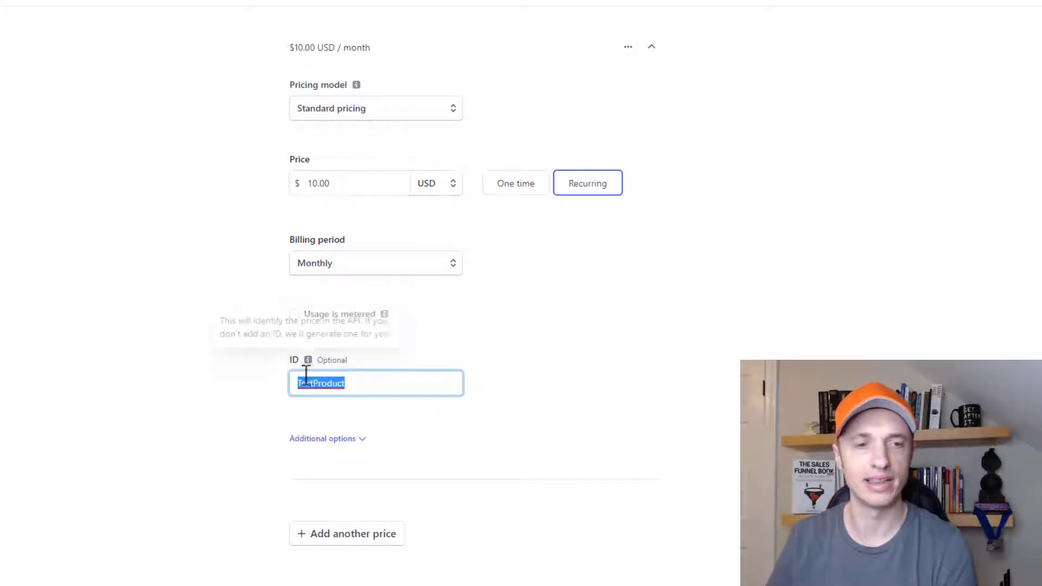
click(346, 384)
drag(372, 383, 267, 391)
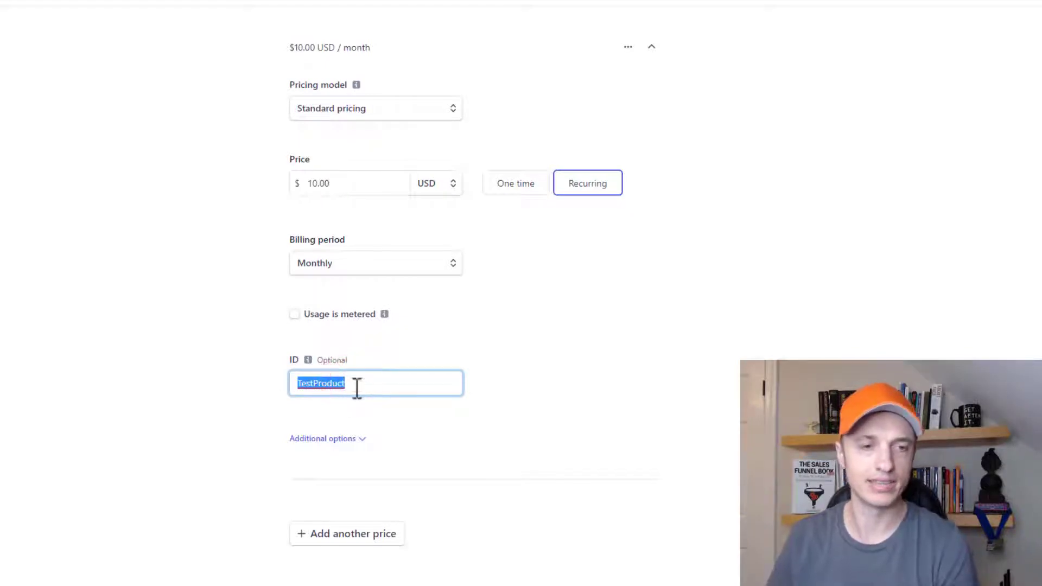
click(362, 385)
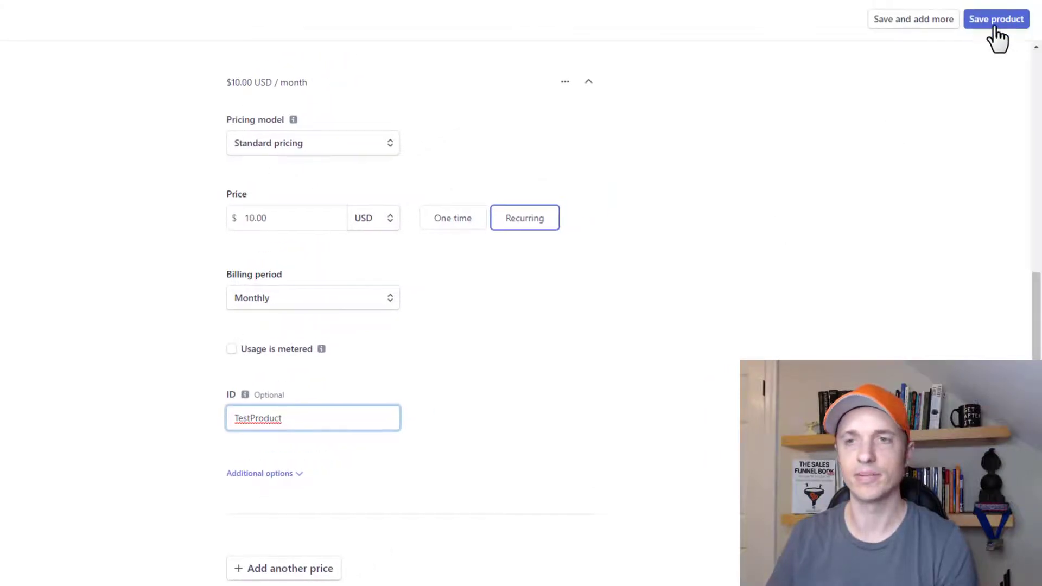
click(993, 23)
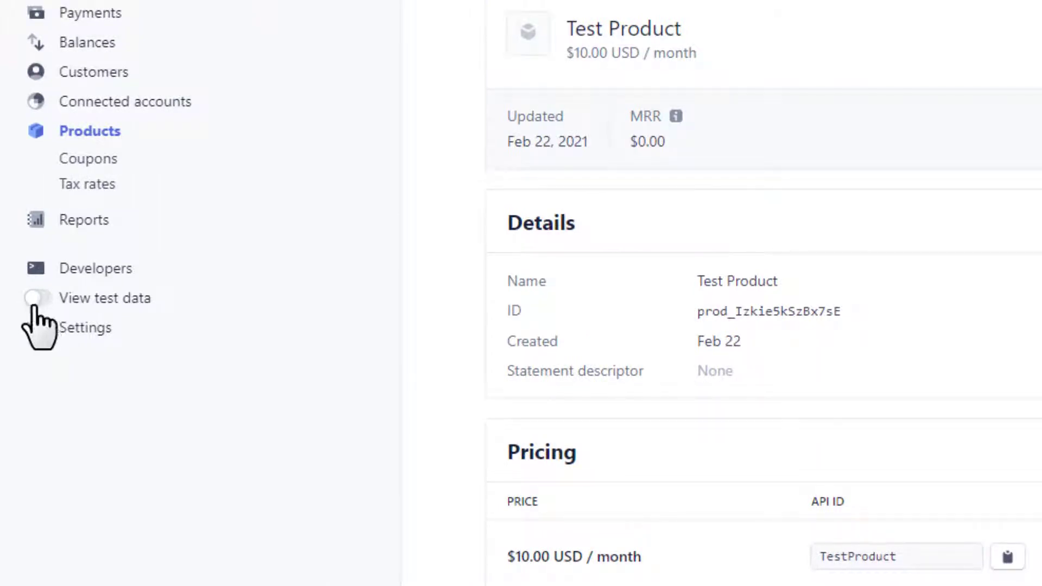
Switch the dashboard to test data, view all products, and start adding a product there
click(35, 298)
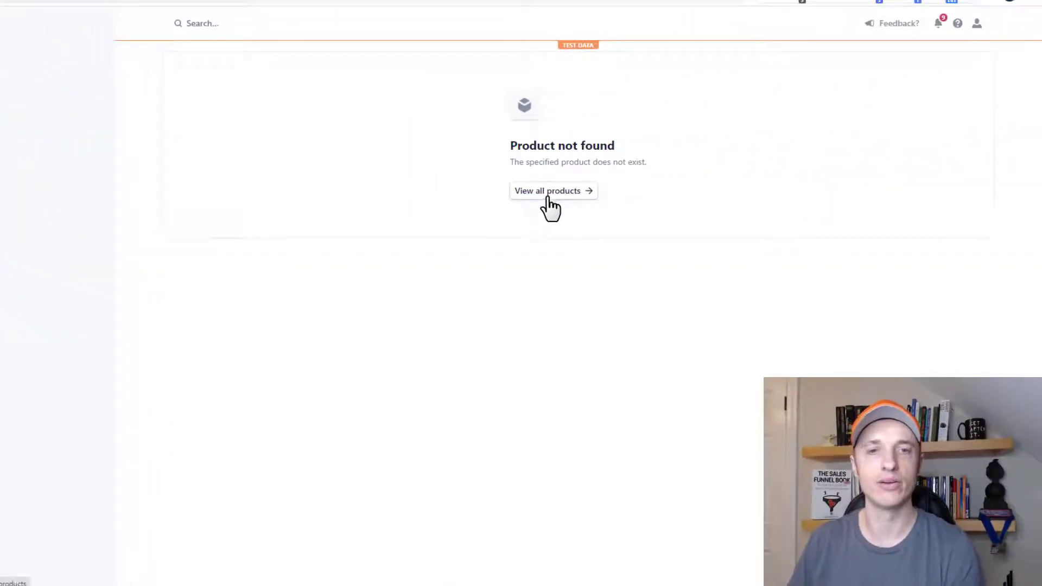
click(548, 194)
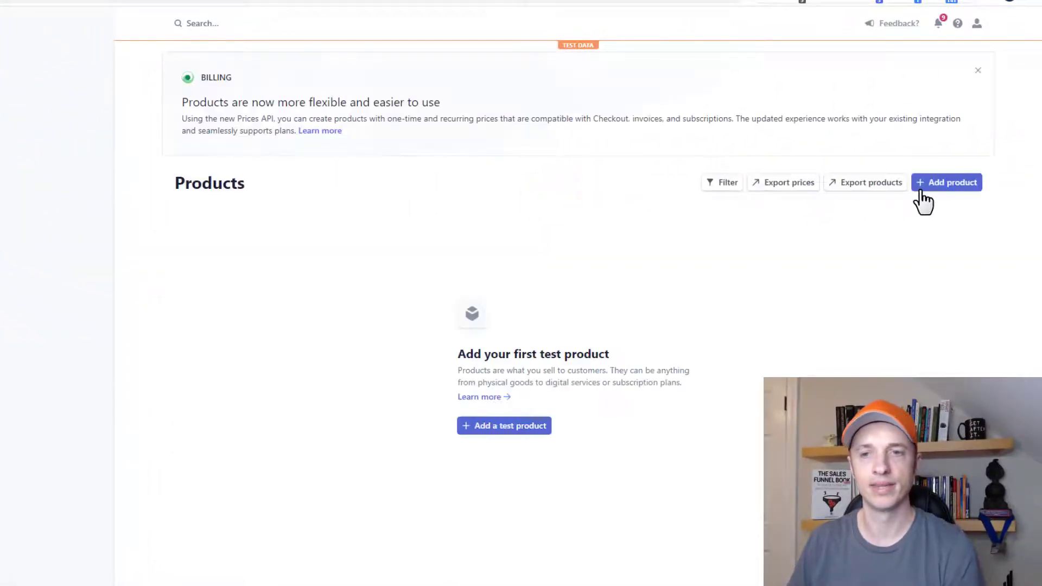
click(942, 185)
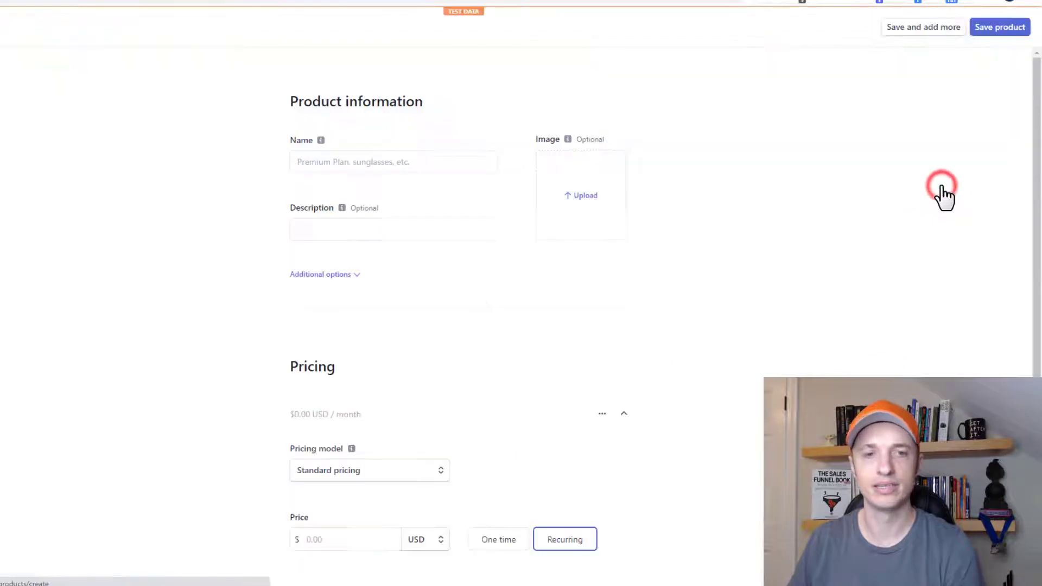
Enter "Test Product" as the name of the product in the test data
click(326, 163)
text(T)
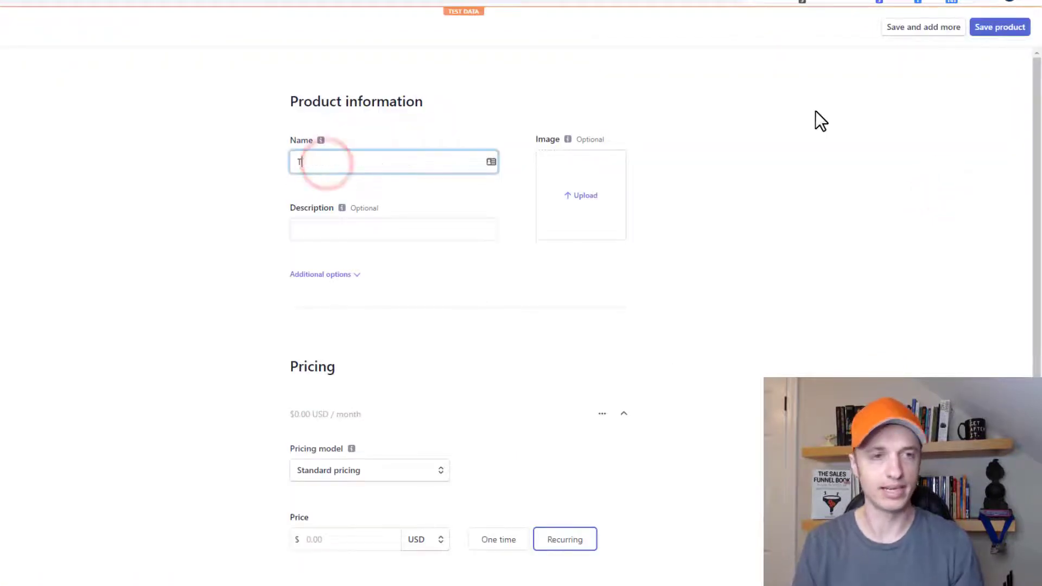
text(est Product)
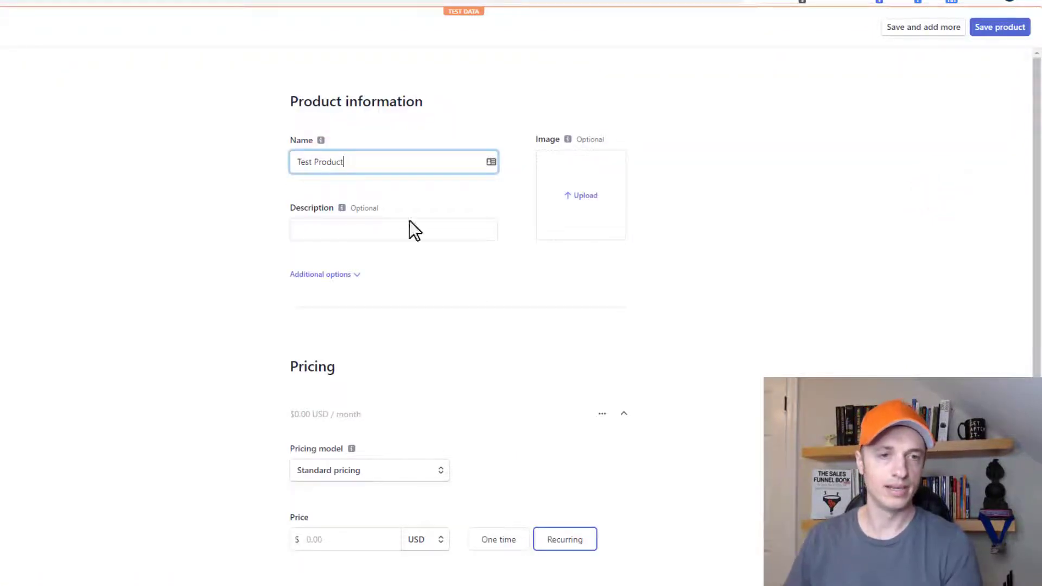
Set the test-mode product's recurring price to 10.00 USD, leaving its description empty
scroll(391, 186, down, 3)
click(374, 234)
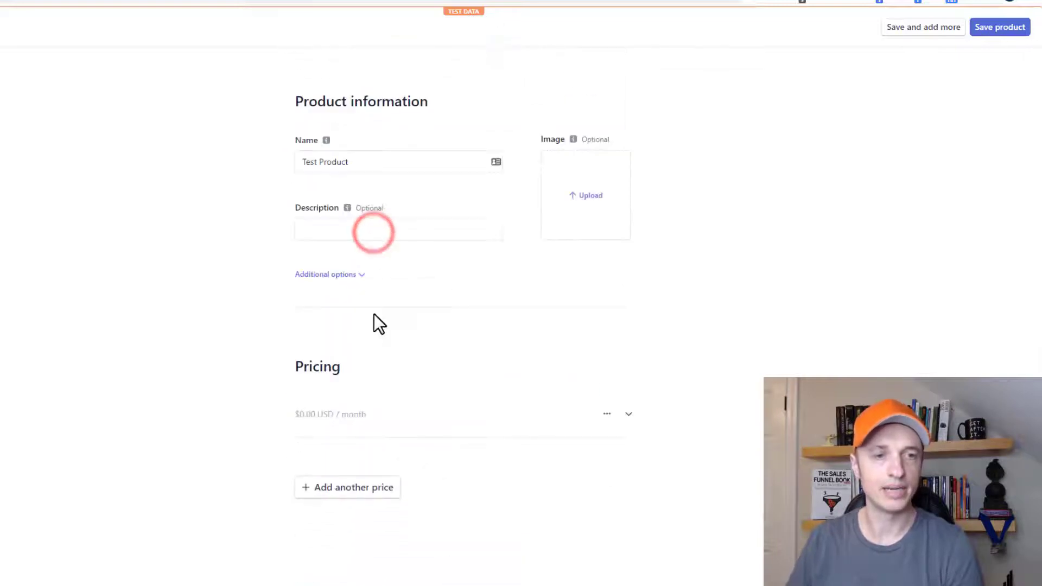
click(375, 419)
scroll(214, 380, down, 5)
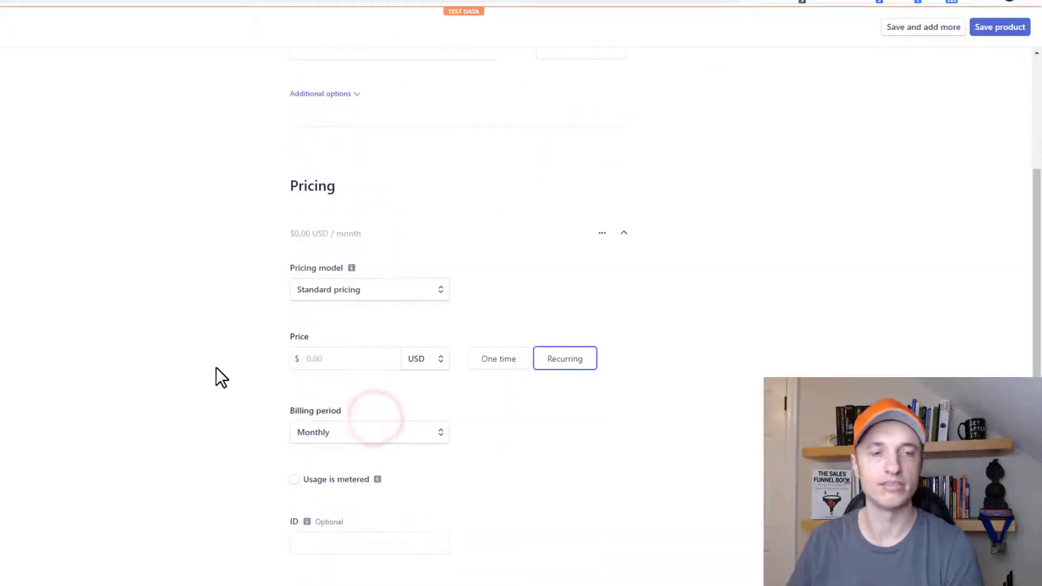
click(348, 237)
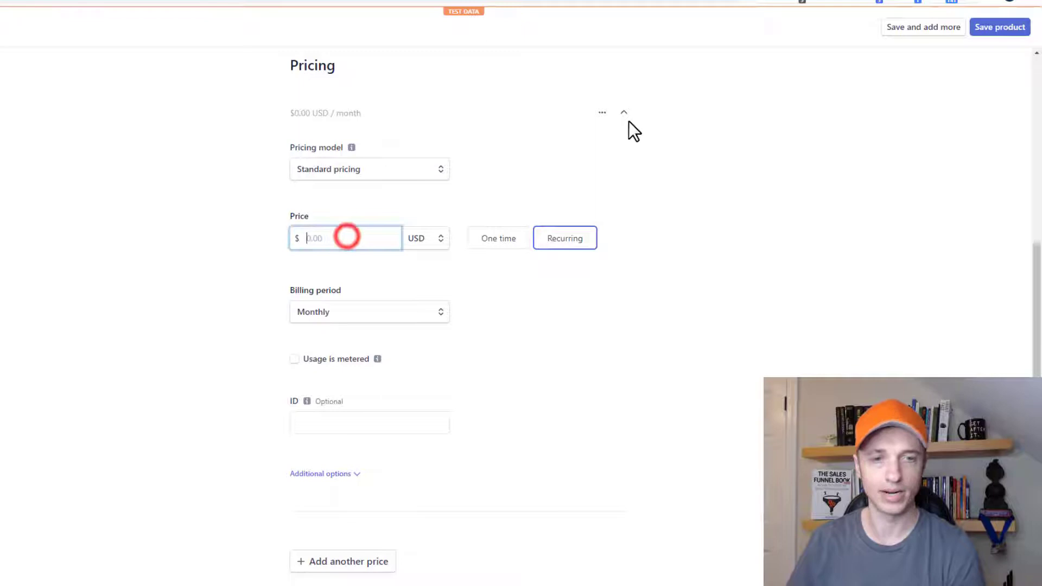
text(10)
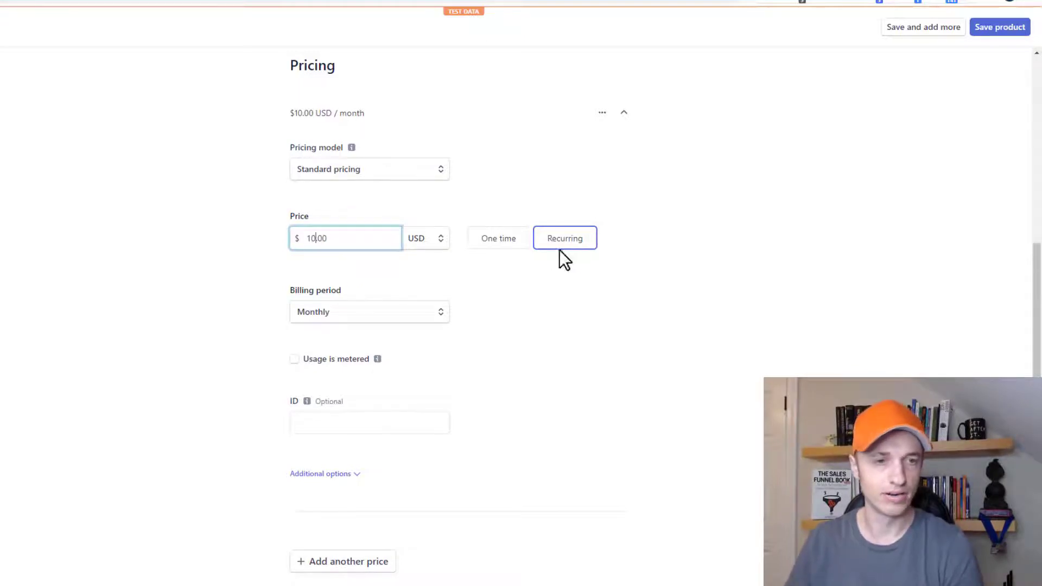
Give the test-mode monthly price the ID "TestProduct" and save the product
scroll(388, 328, down, 1)
click(340, 396)
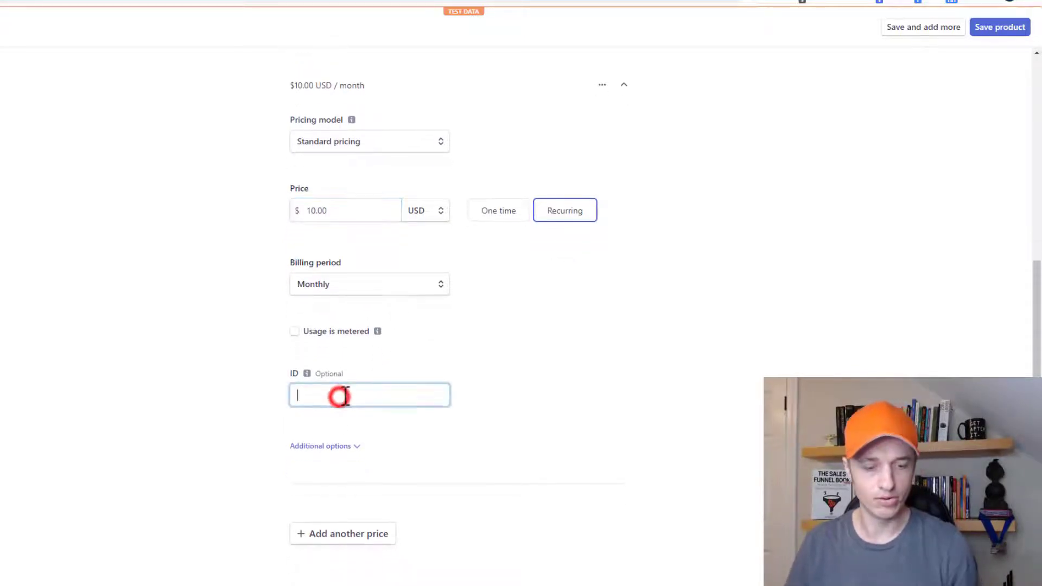
text(TestProduct)
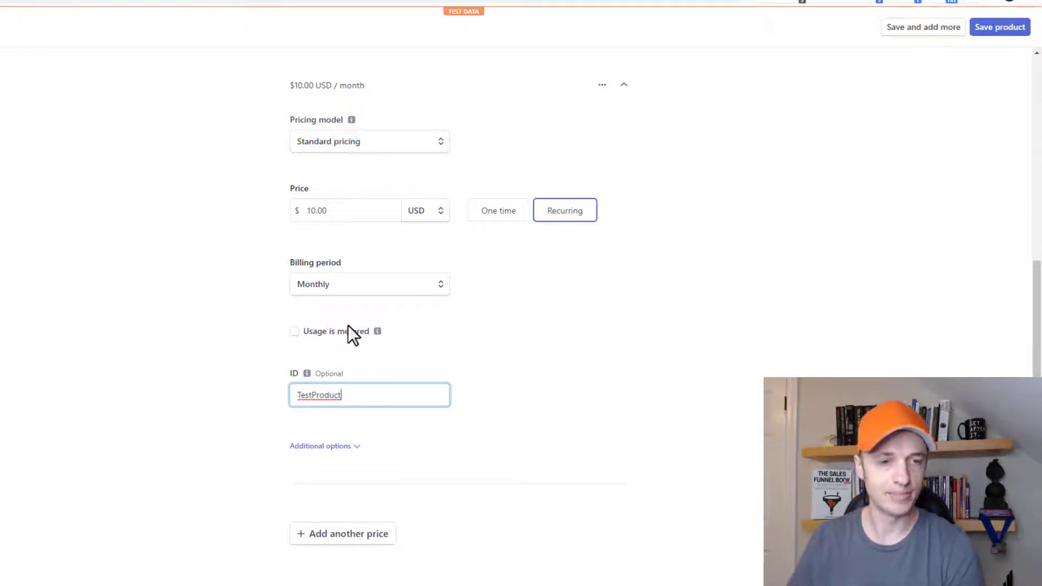
scroll(374, 470, up, 1)
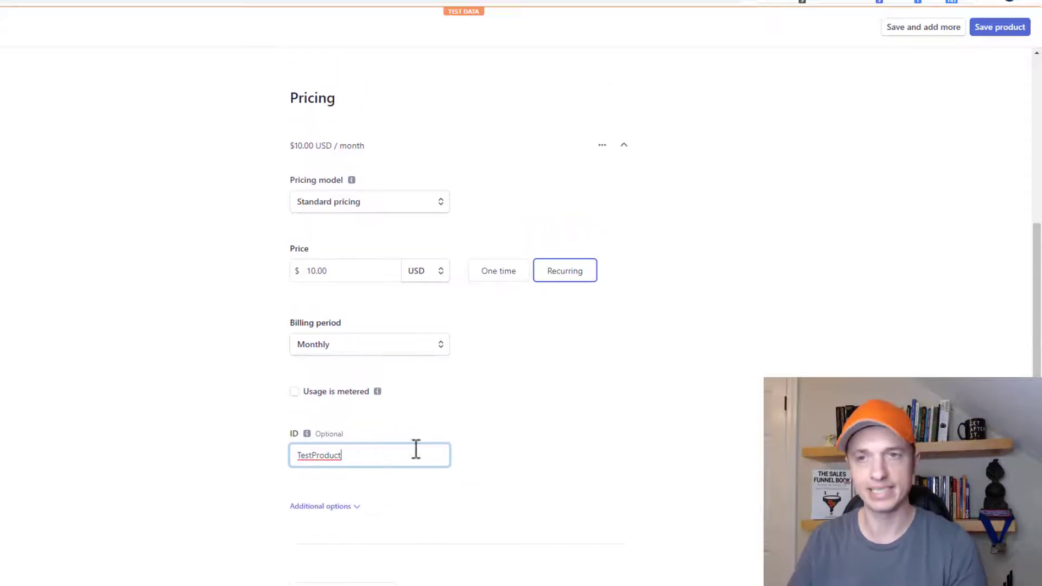
scroll(416, 449, down, 1)
click(987, 33)
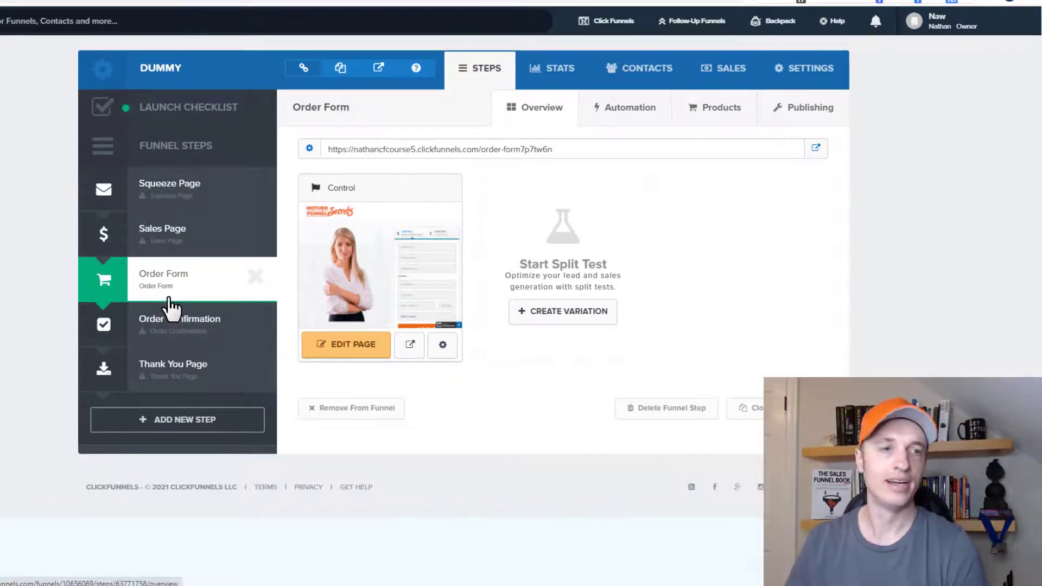
Switch to the ClickFunnels funnel and delete the disabled unnamed product from the Order Form step
click(719, 114)
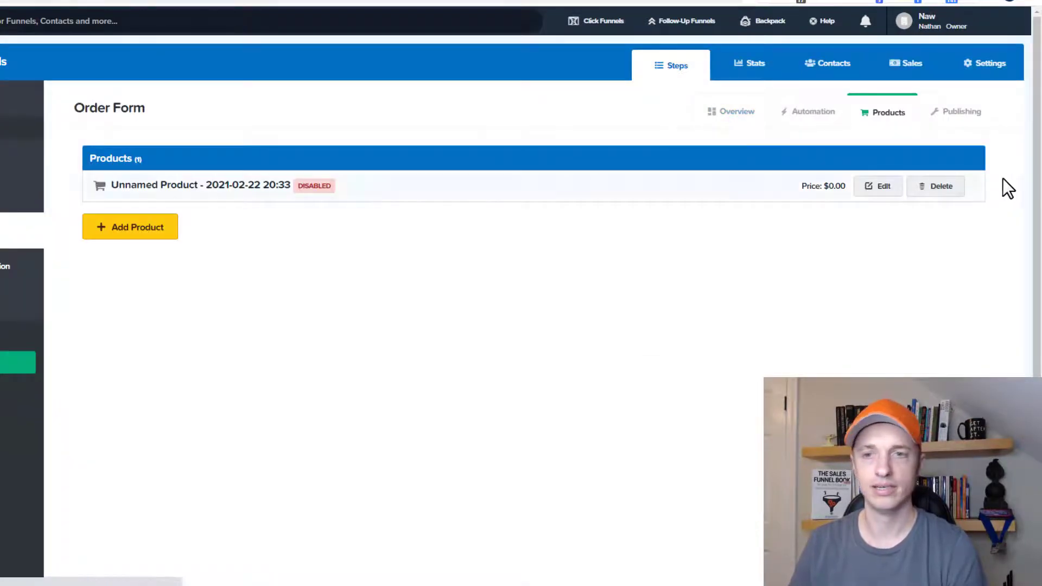
click(943, 187)
click(524, 62)
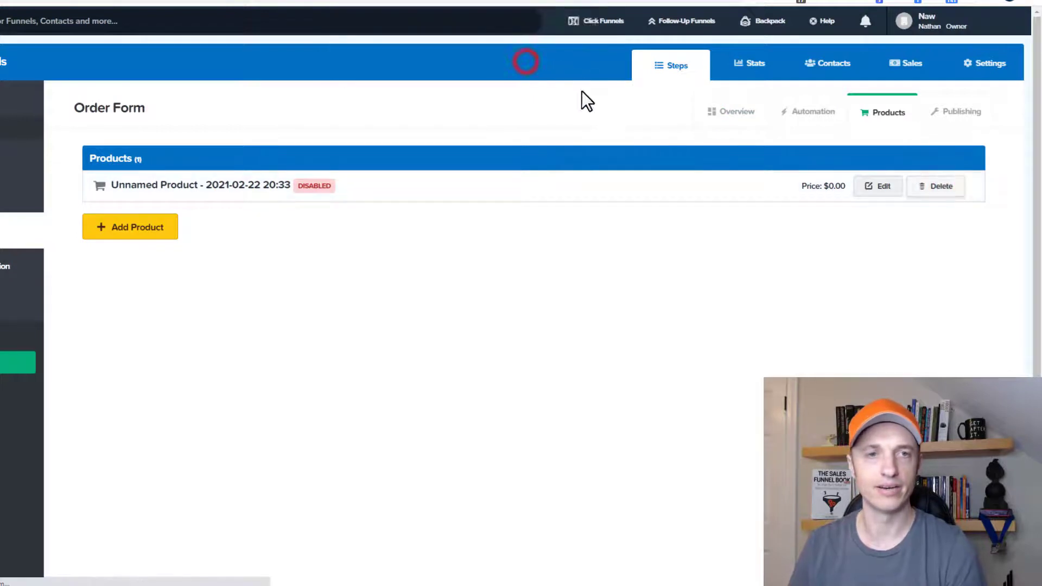
Add a product to the Order Form step with the Stripe integration, sold as a Subscription
click(137, 217)
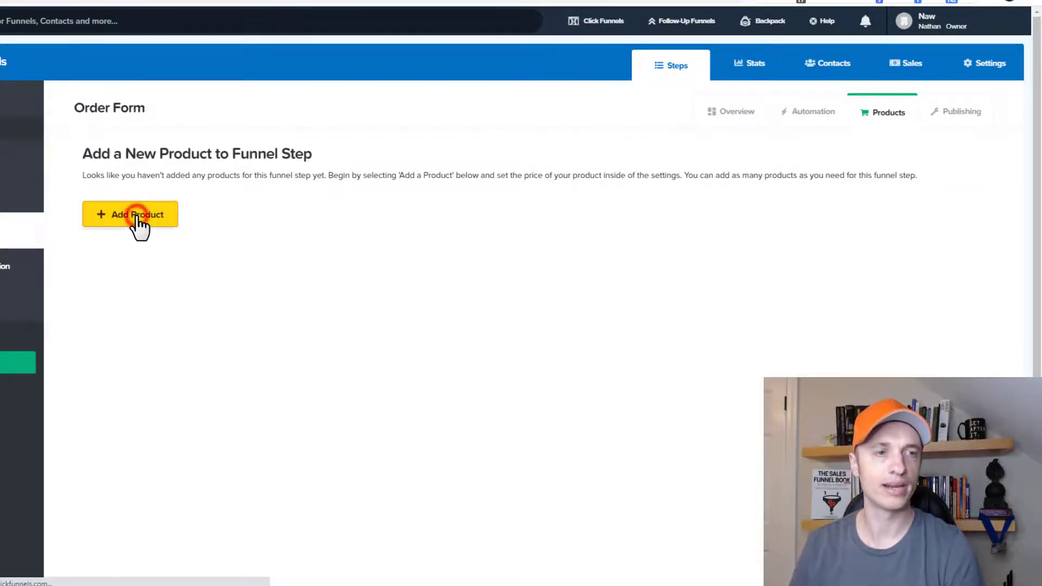
scroll(437, 222, down, 2)
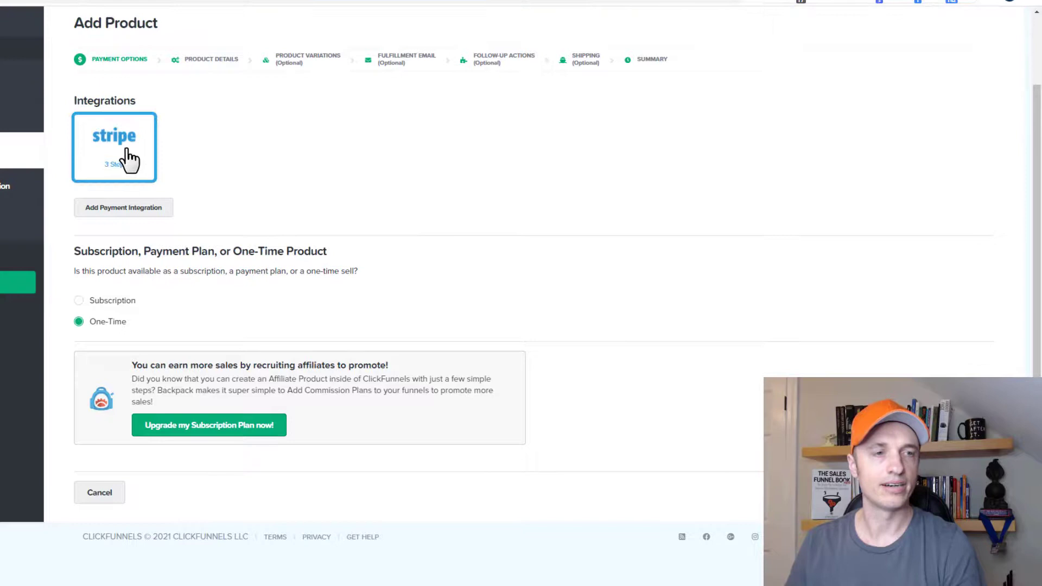
click(112, 148)
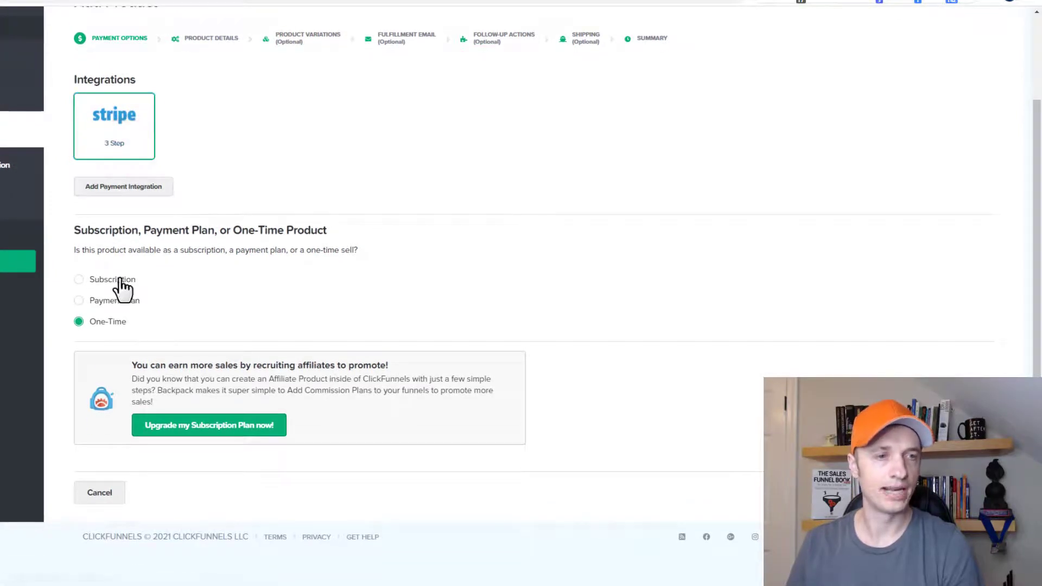
click(116, 279)
click(124, 303)
click(130, 280)
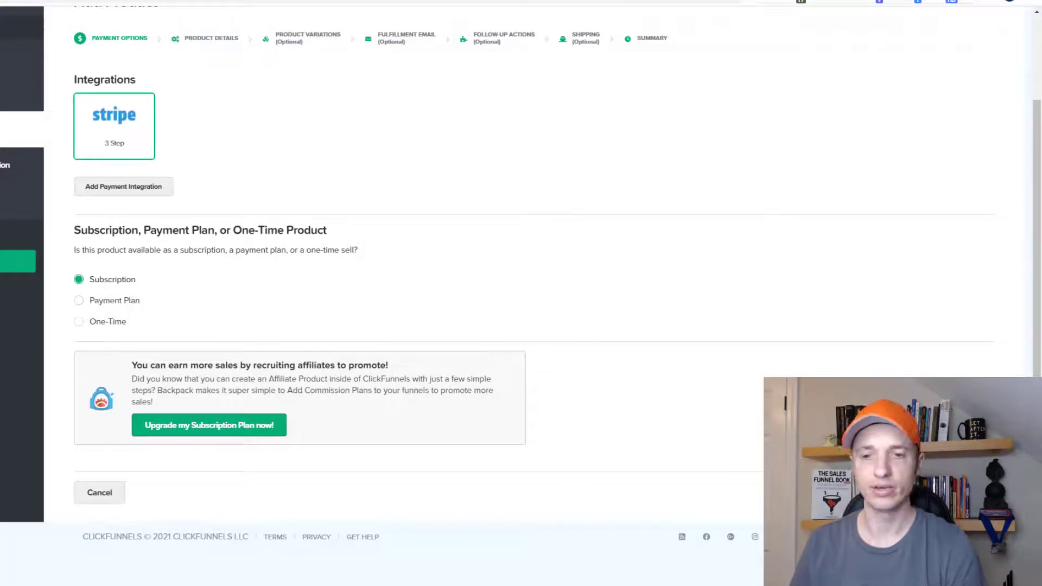
Go to the product details and name the product "Test product"
scroll(223, 144, up, 2)
click(223, 146)
scroll(278, 163, down, 2)
drag(267, 81, 83, 82)
text(Test p)
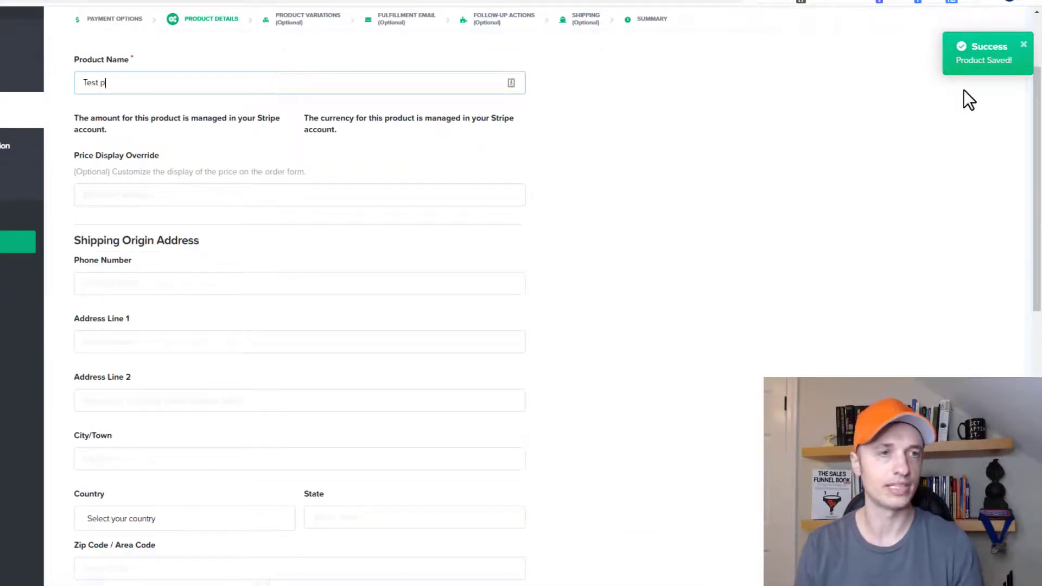
text(roduct)
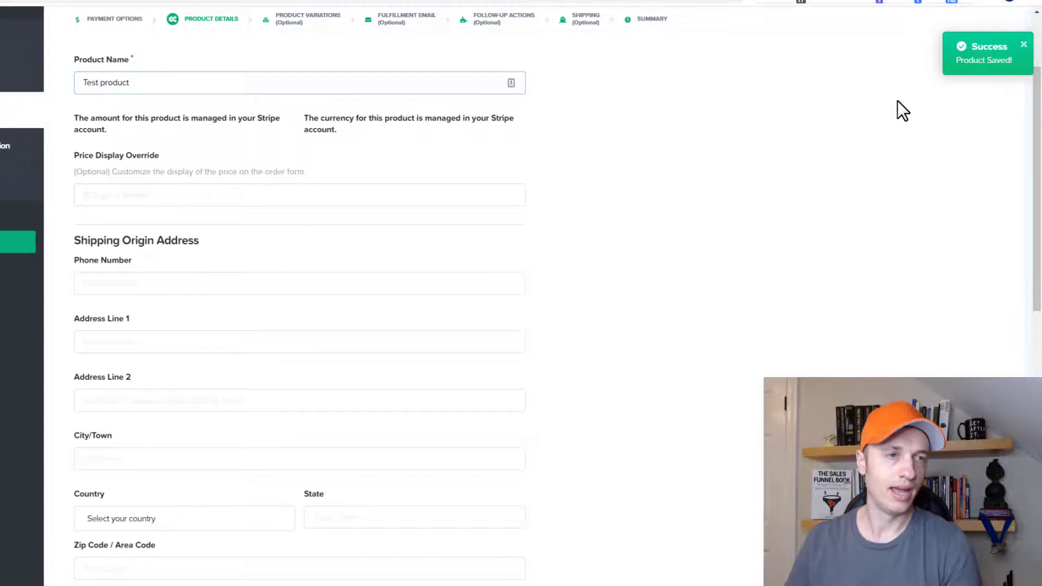
click(131, 83)
triple_click(132, 83)
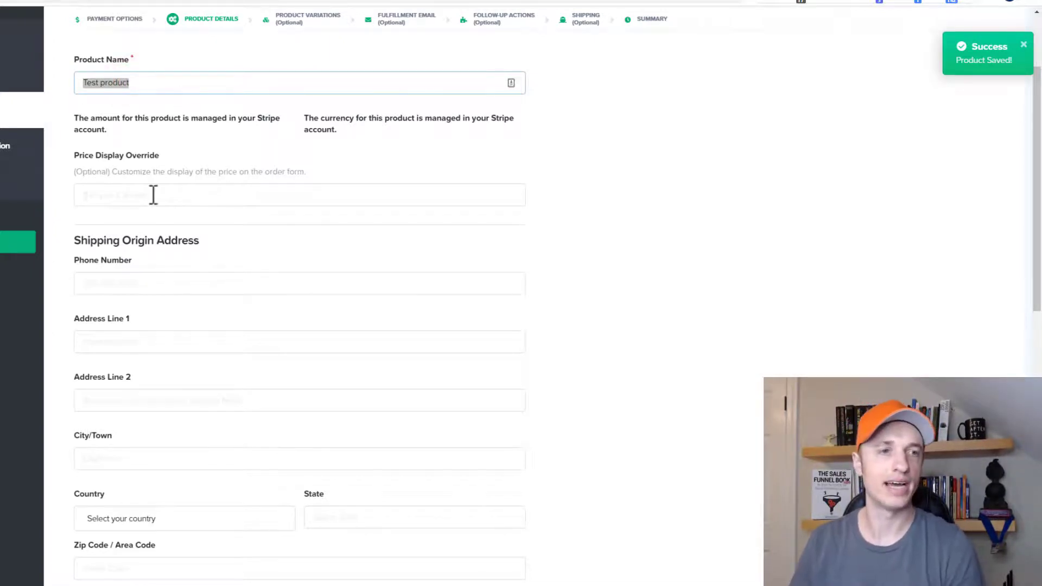
Set the price display override to "$10 a month forever~!"
click(105, 195)
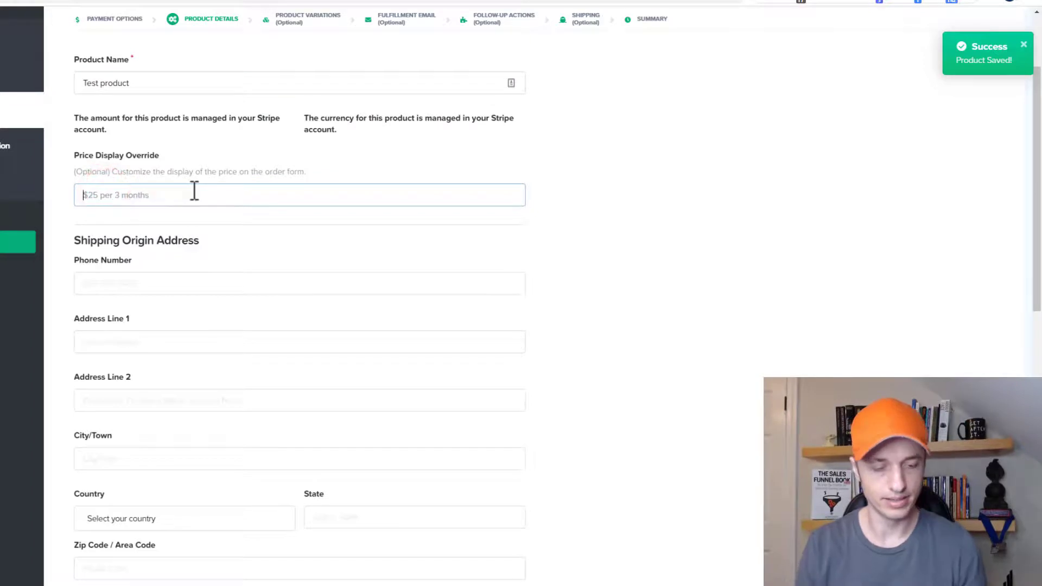
text($10)
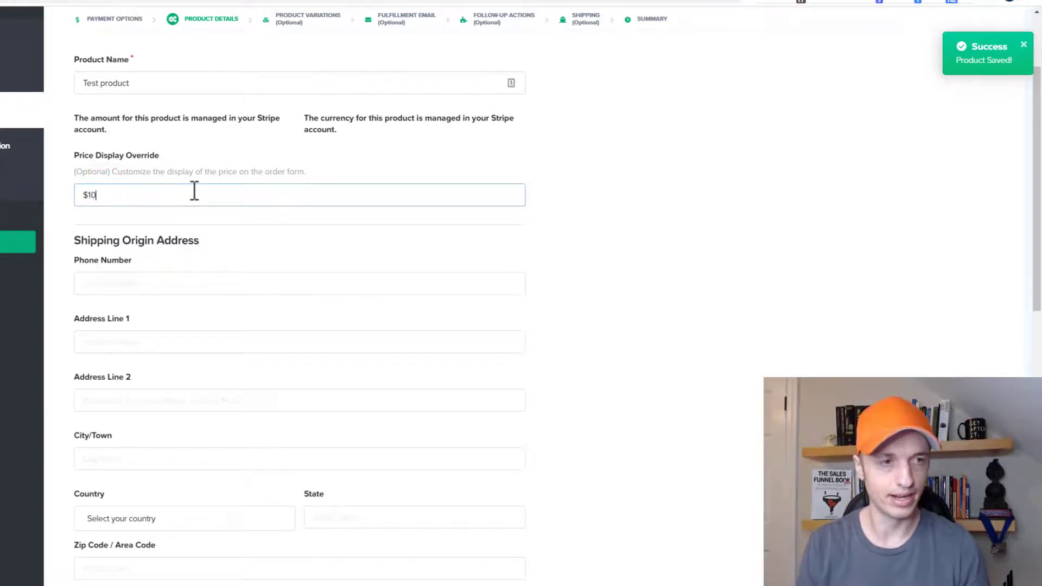
text( a month foreve)
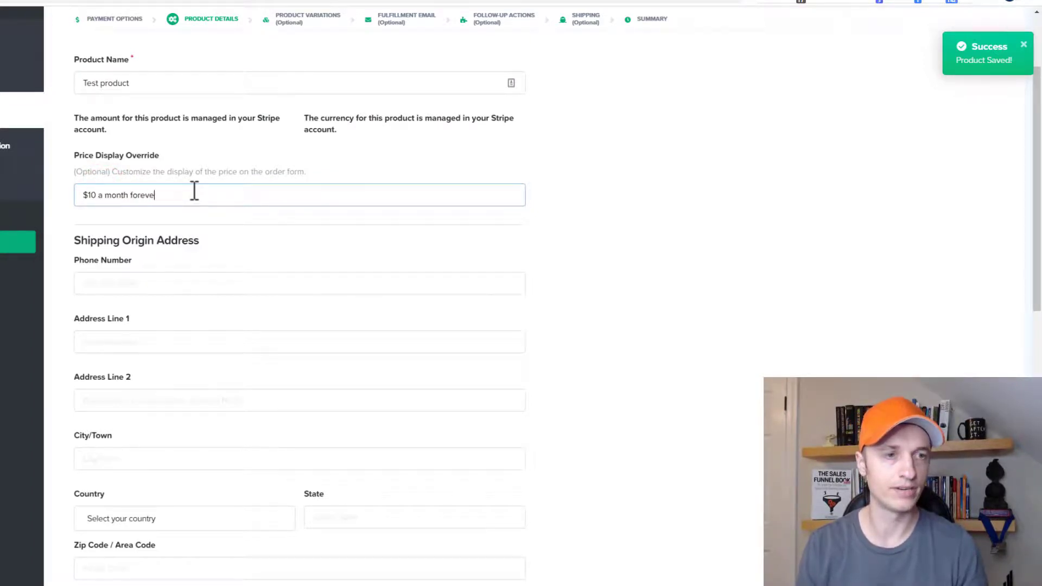
text(r~!)
Review the remaining product details and assign "Test Product" as the Stripe plan
scroll(185, 211, down, 5)
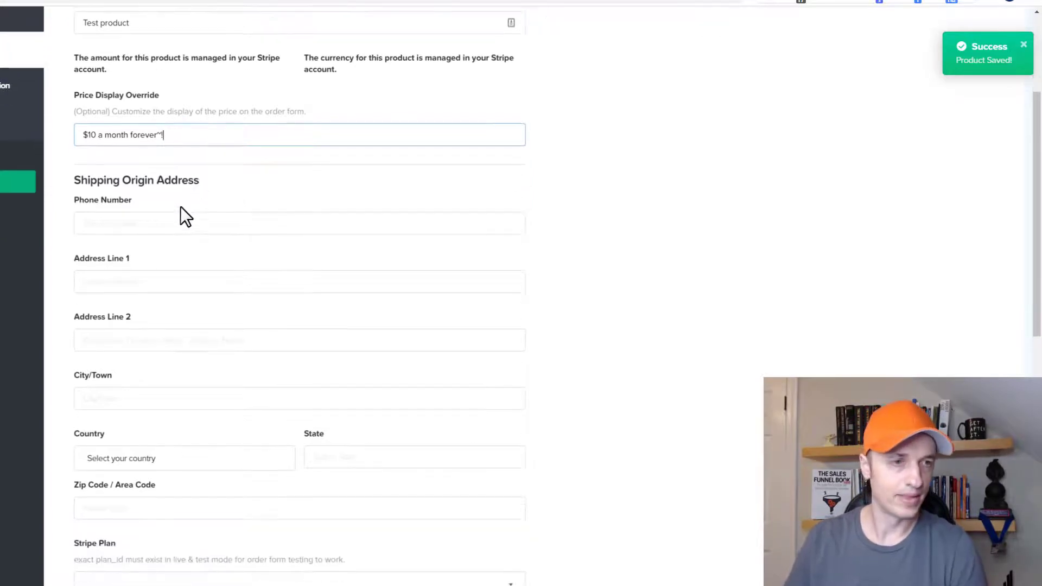
scroll(169, 175, down, 8)
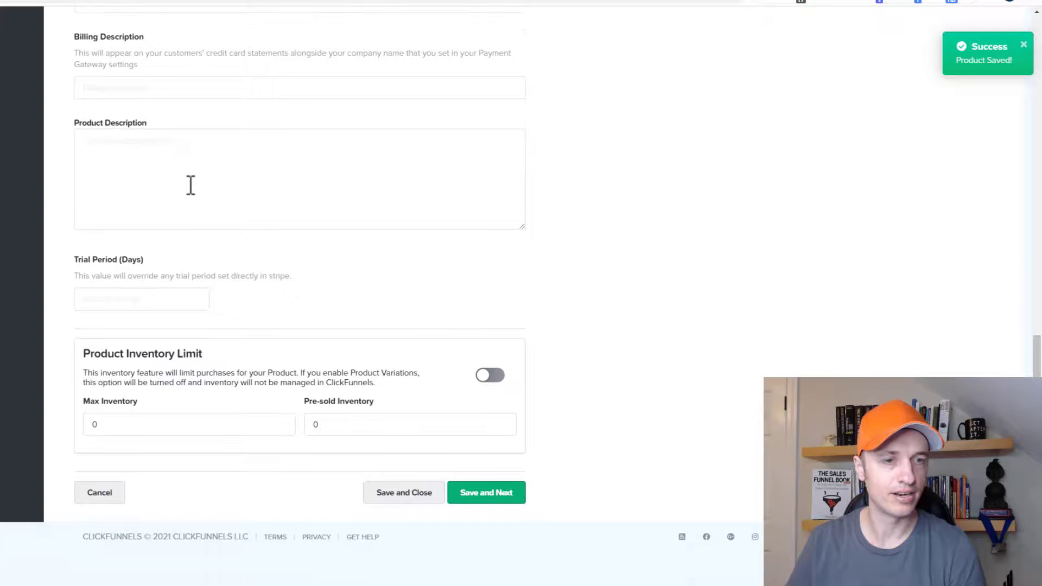
scroll(131, 152, up, 5)
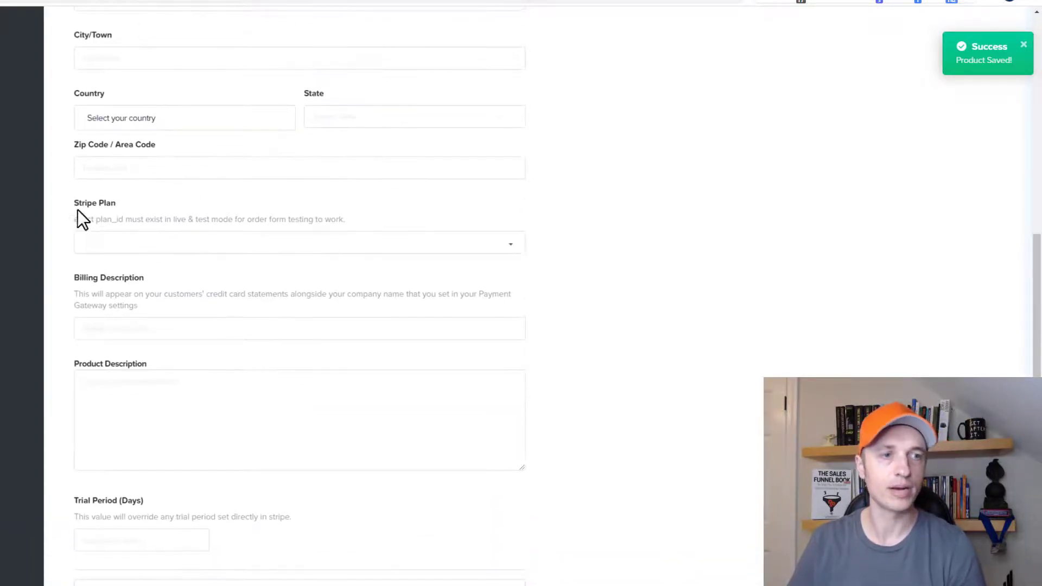
drag(73, 204, 363, 225)
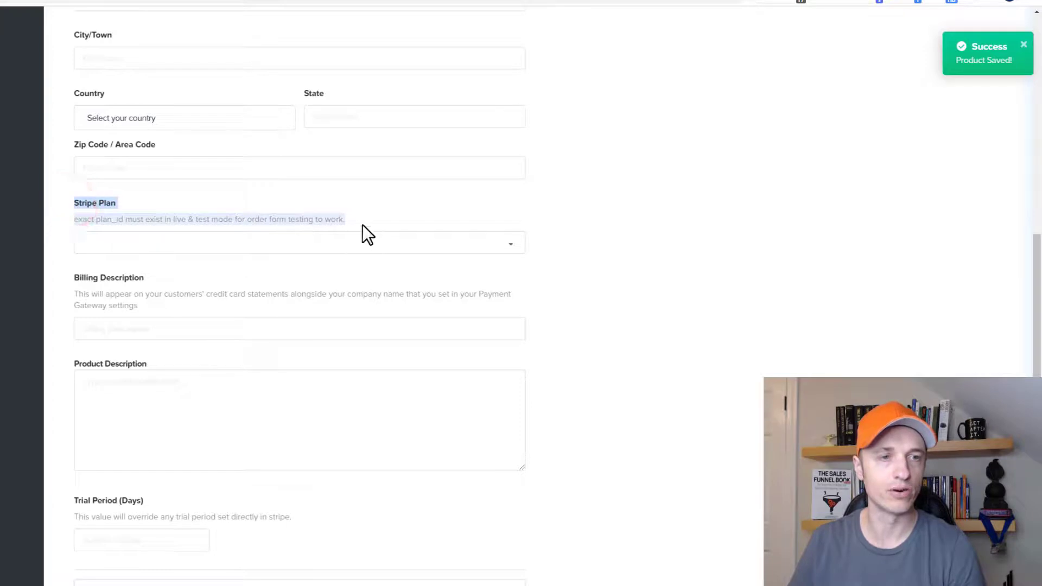
click(488, 245)
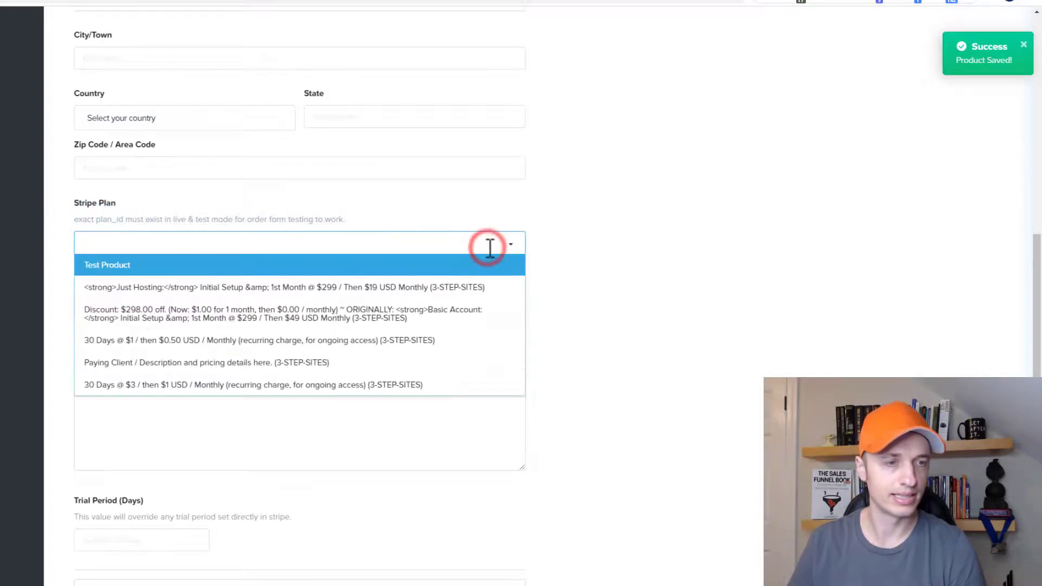
click(116, 267)
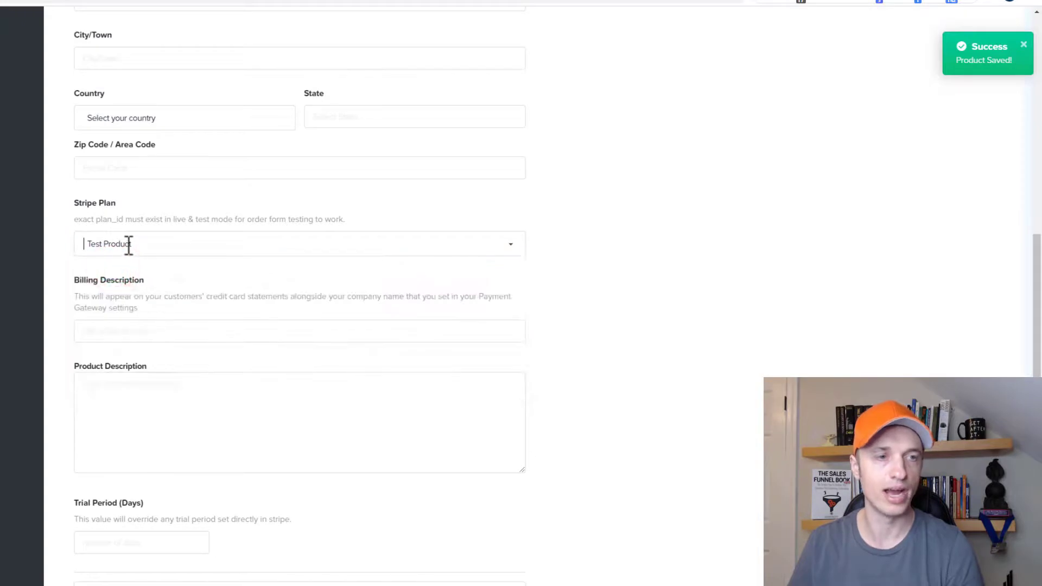
Set the trial period to 30 days and save the product details, continuing to product variations
scroll(129, 247, down, 4)
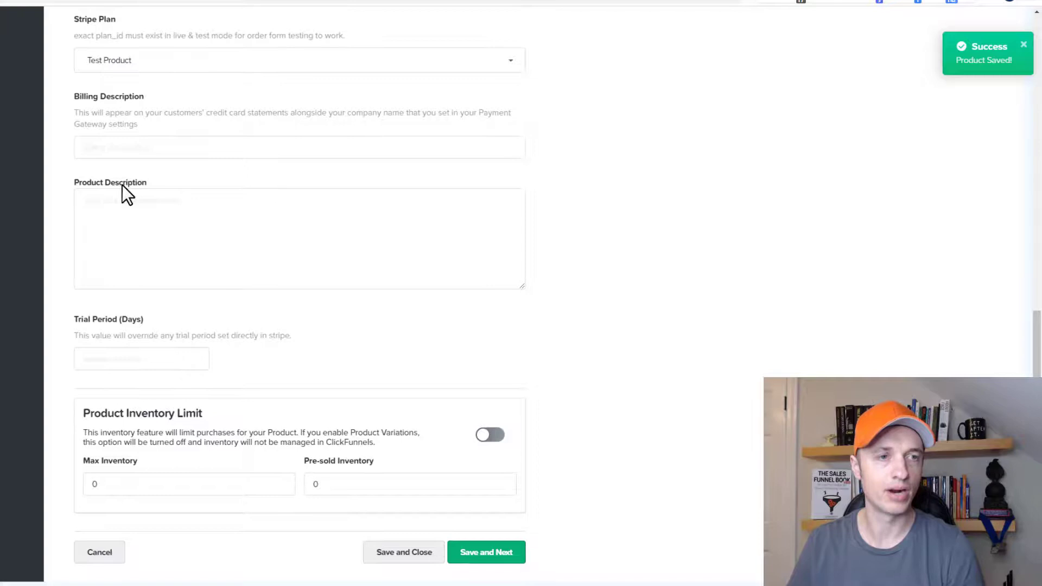
scroll(123, 193, down, 1)
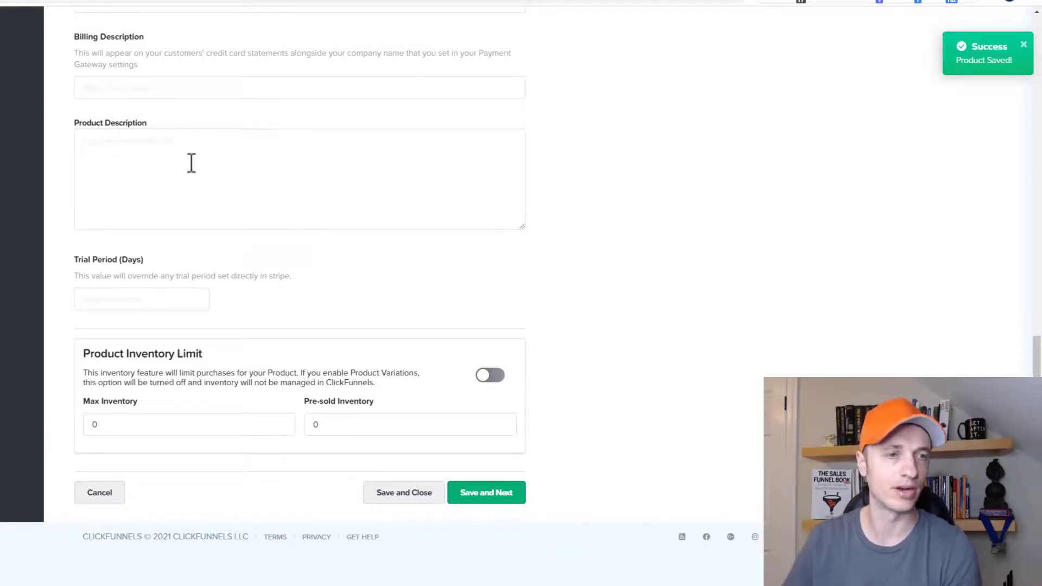
click(137, 302)
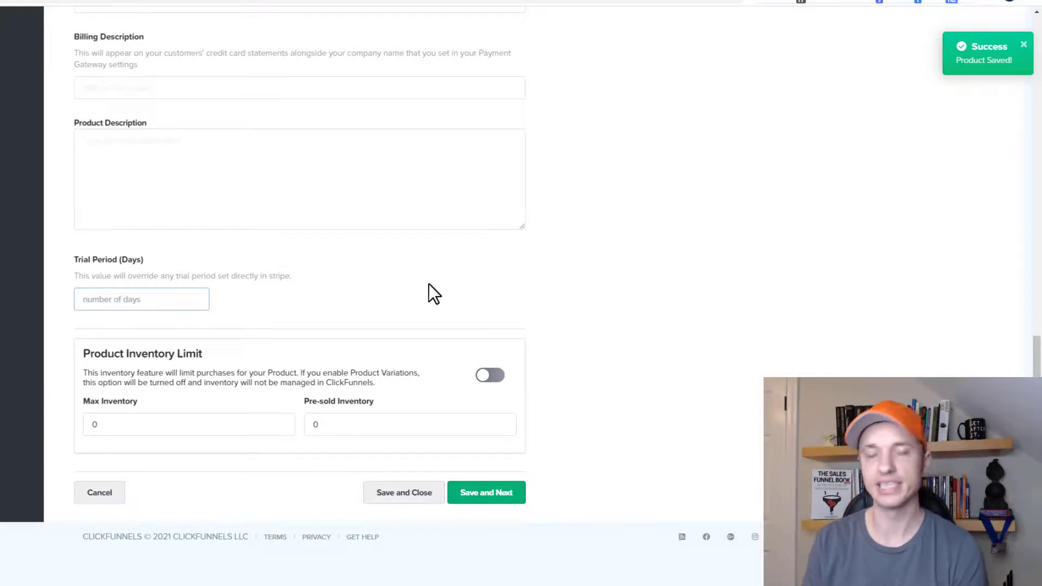
text(30)
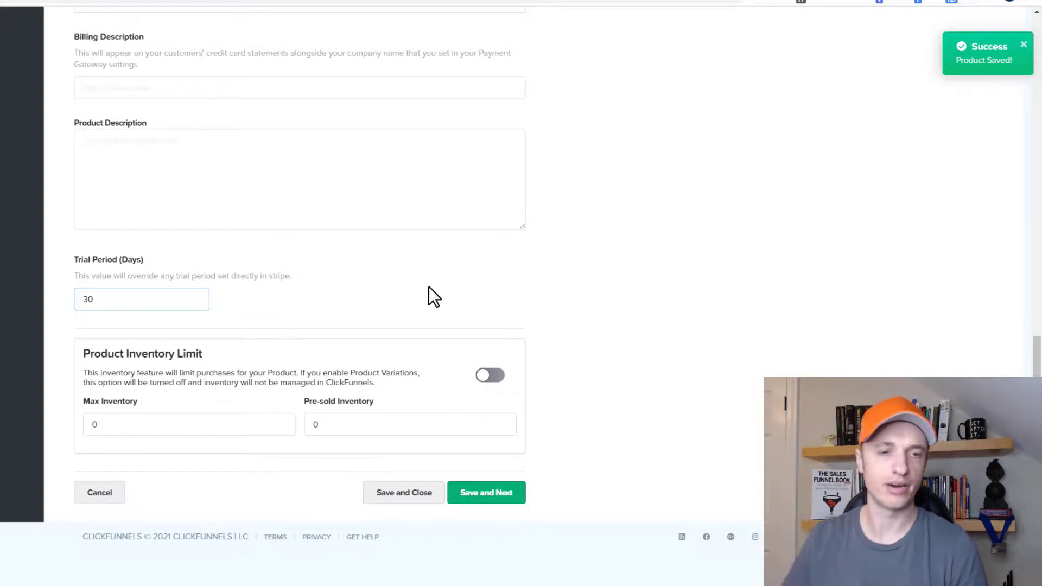
click(482, 494)
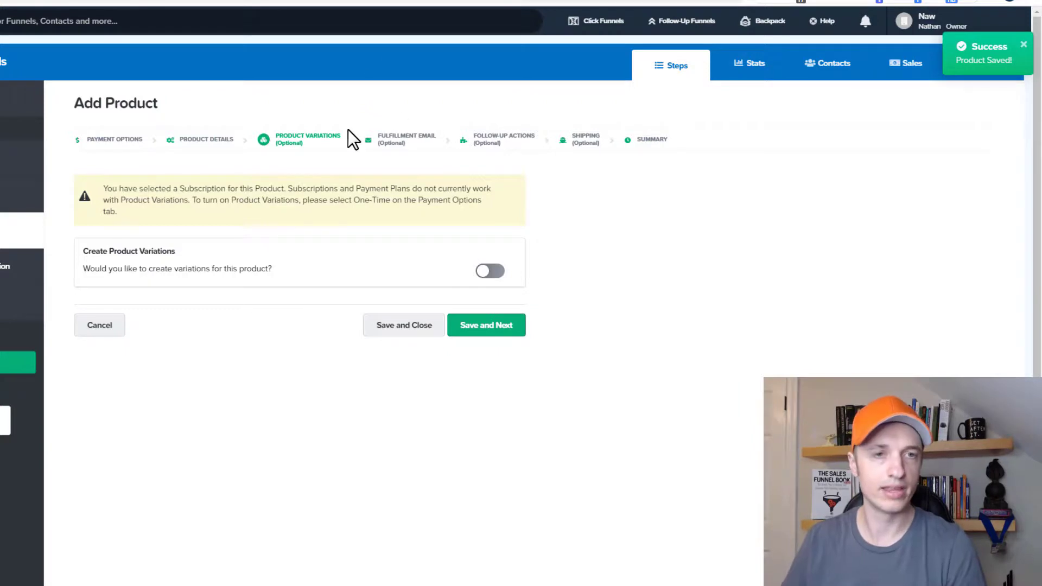
Return to the payment options, change the product from Subscription to Payment Plan, and continue to its details
click(123, 139)
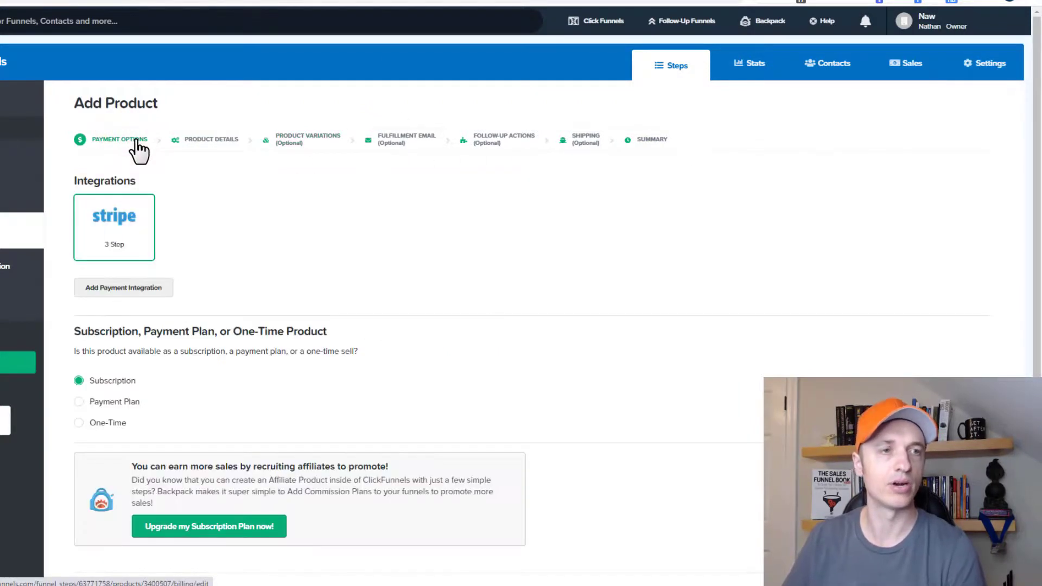
scroll(258, 170, down, 2)
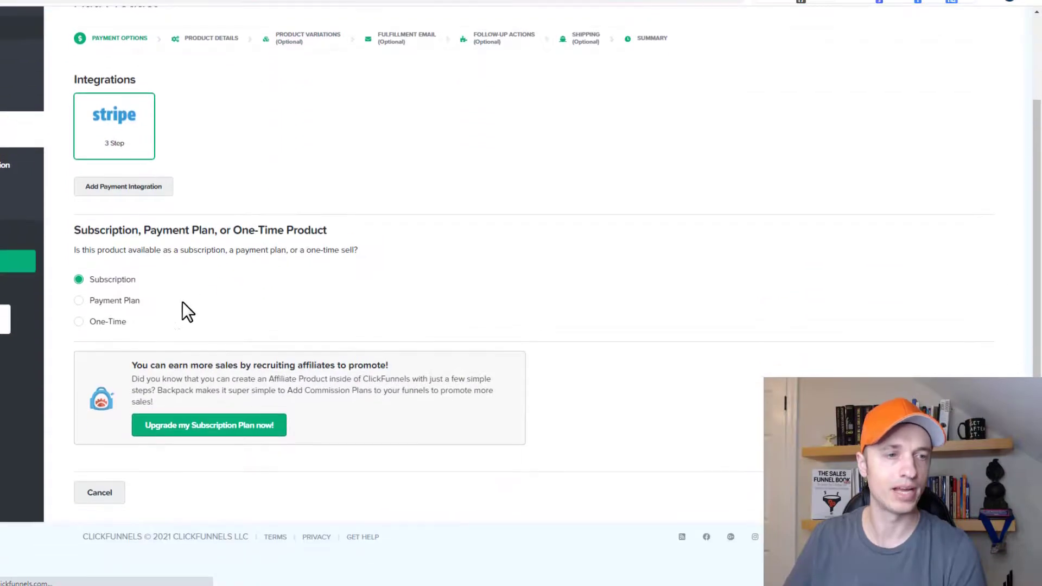
click(79, 300)
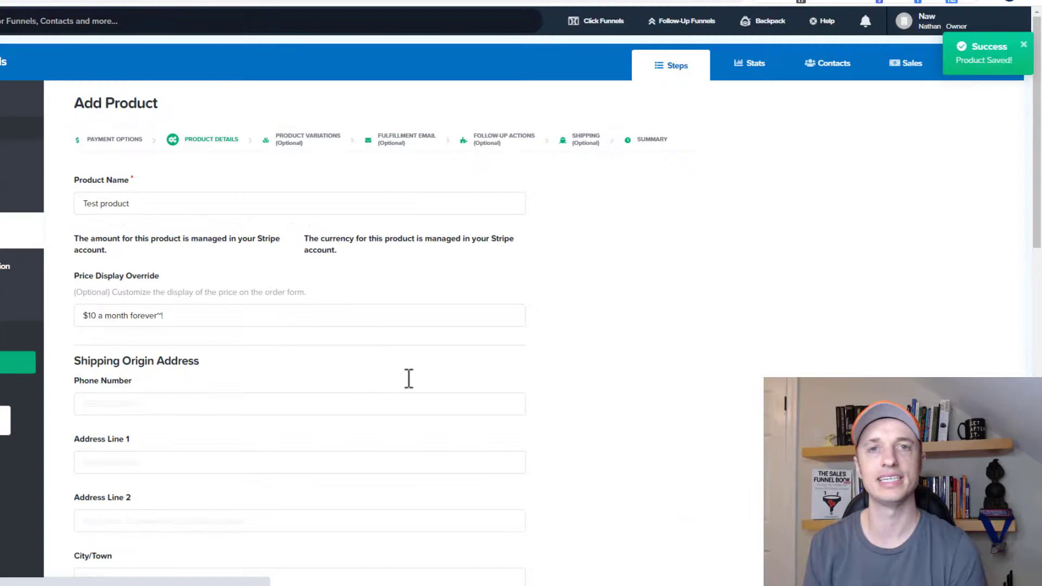
Change the price display override to "$10 a month for 6 months" and go to the number of plan payments
scroll(187, 244, down, 1)
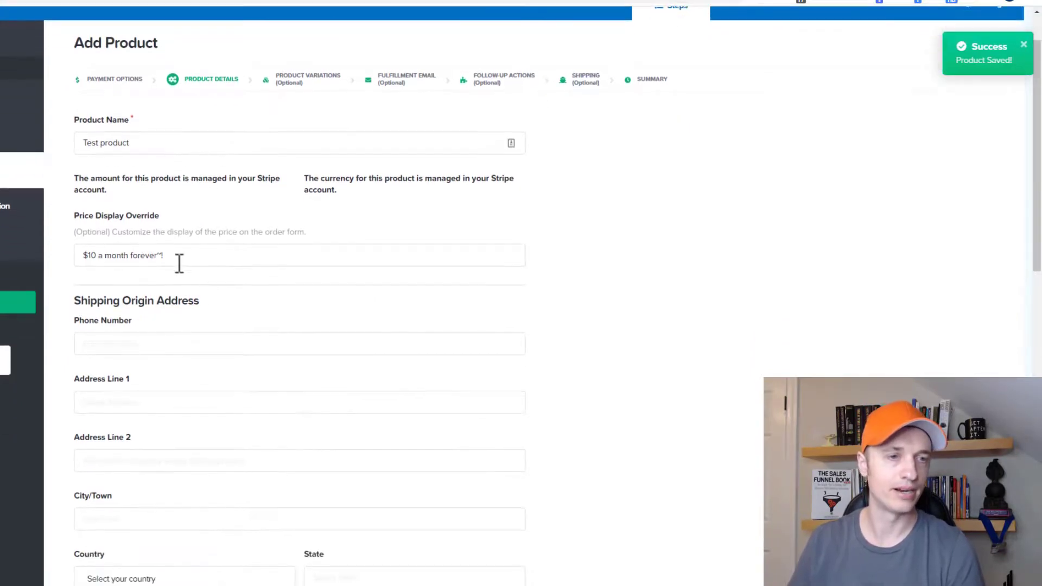
click(179, 254)
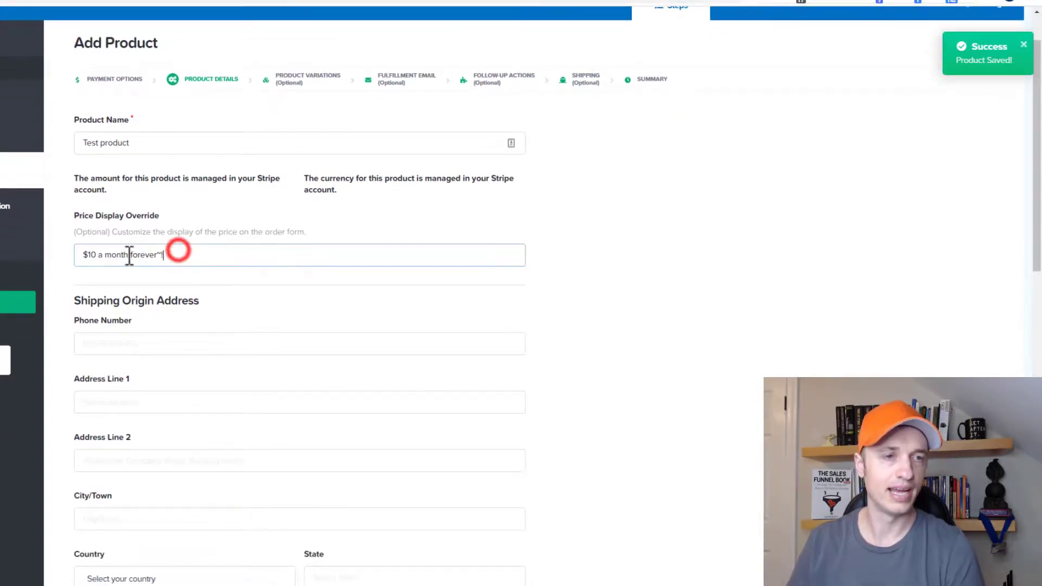
drag(131, 255, 272, 255)
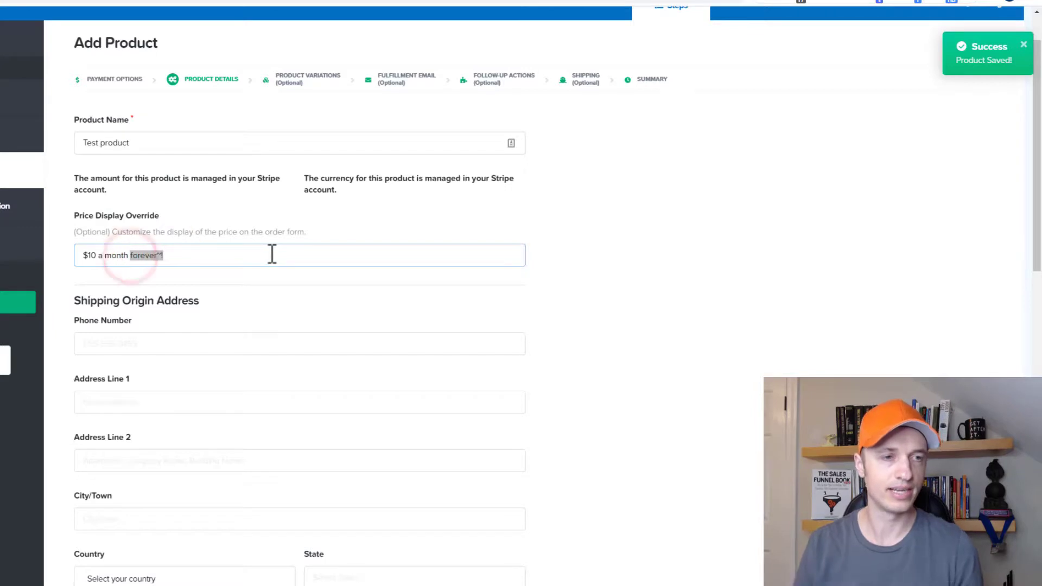
text(for 6 month)
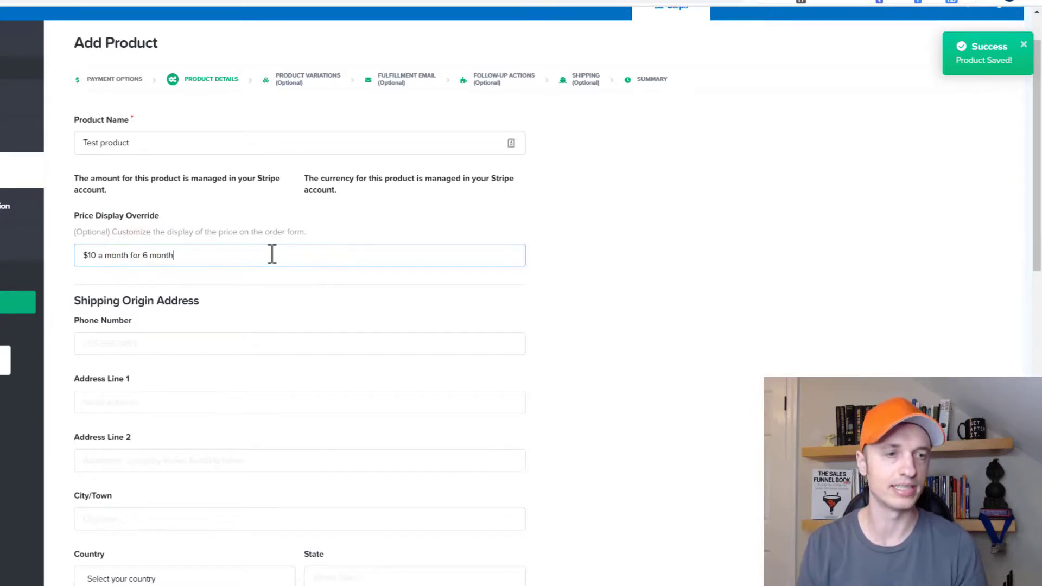
text(s)
scroll(285, 277, down, 8)
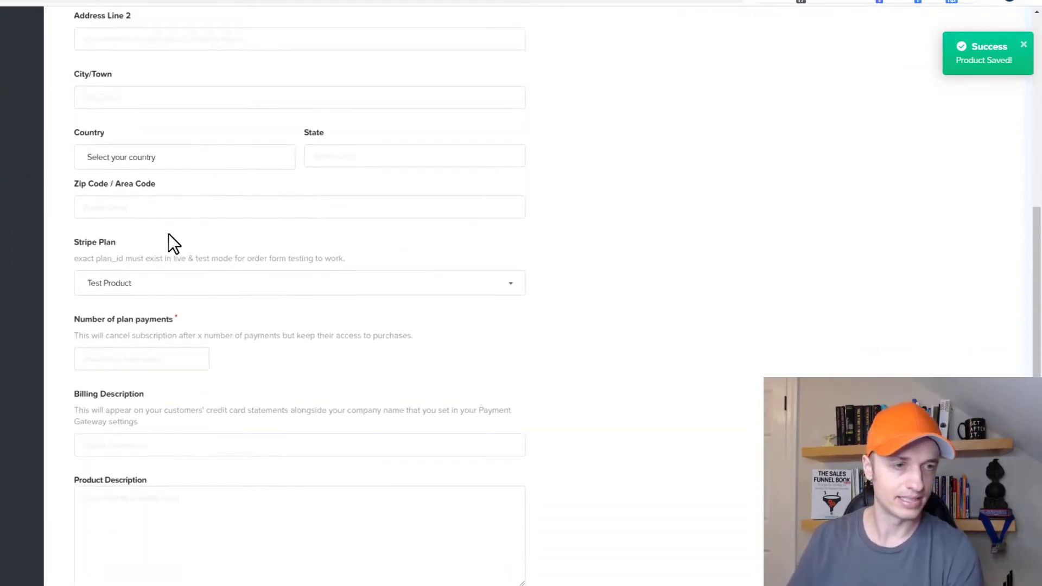
Select "Test Product" as the Stripe plan and set the number of plan payments to 6
click(154, 283)
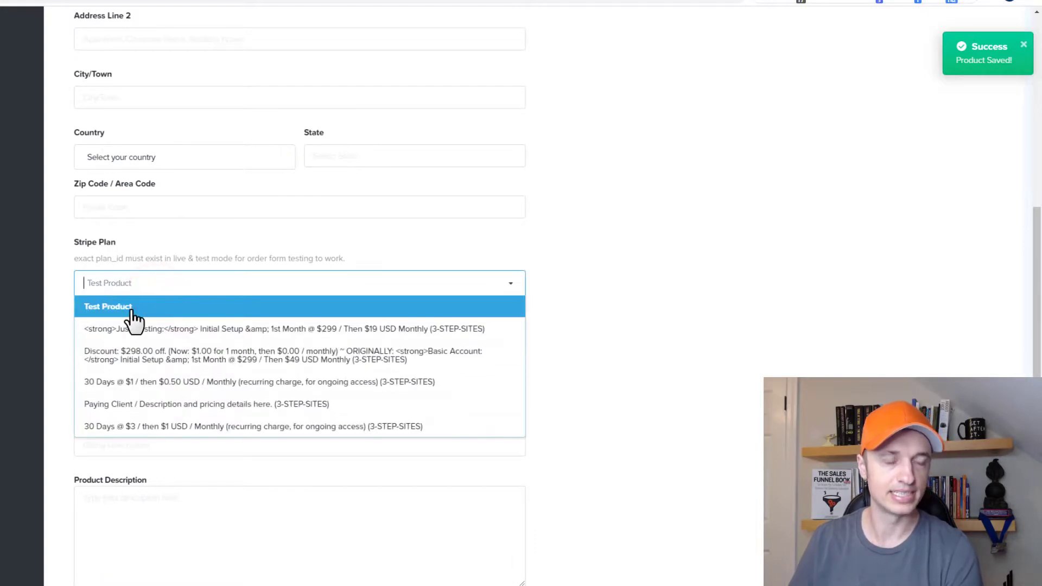
click(133, 309)
scroll(172, 164, down, 2)
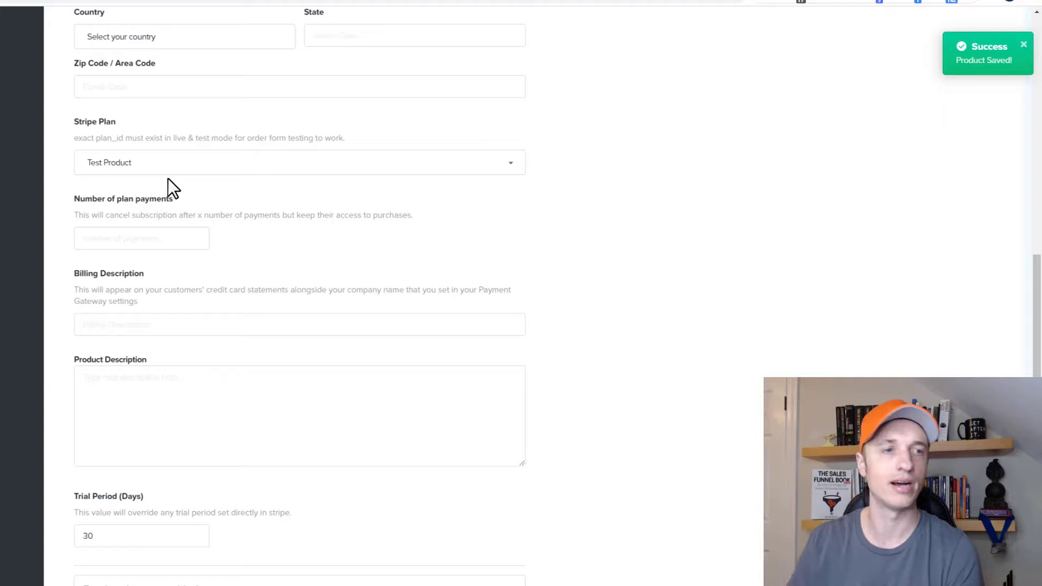
drag(113, 197, 165, 199)
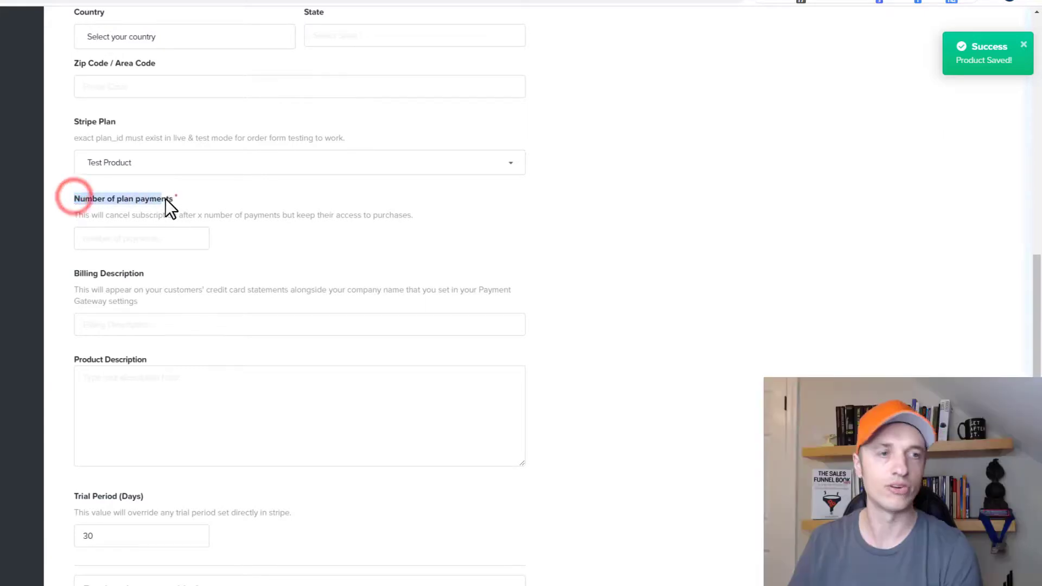
click(165, 237)
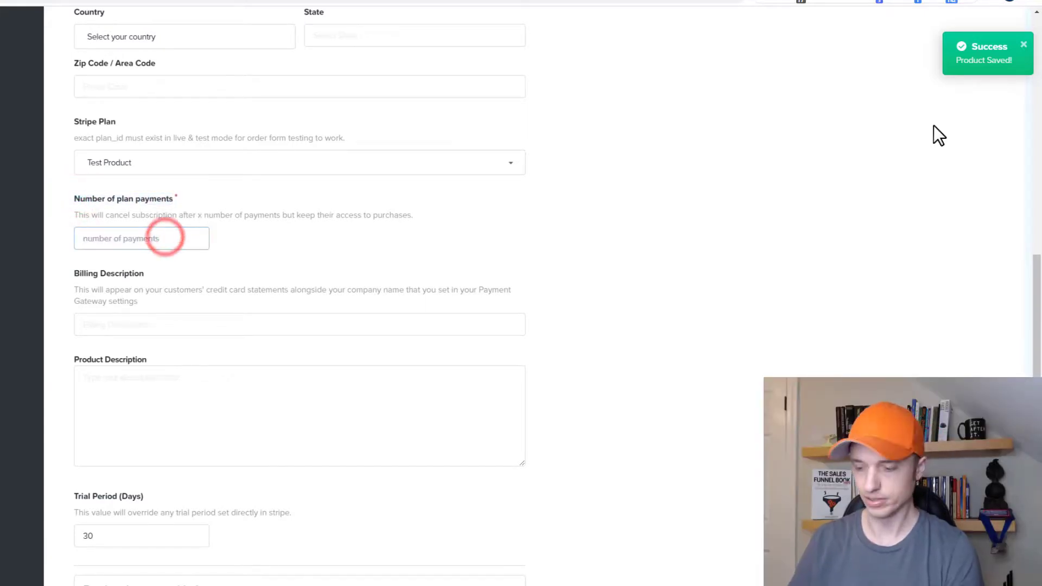
text(6)
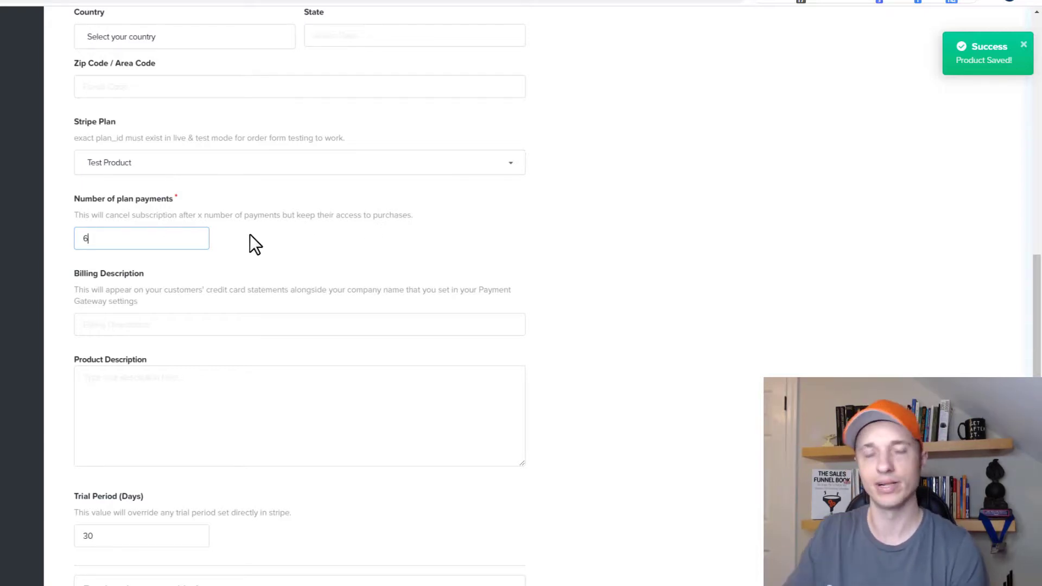
Clear the trial period days and save the payment plan's product details, continuing to the next stage
scroll(142, 255, down, 1)
scroll(142, 255, down, 2)
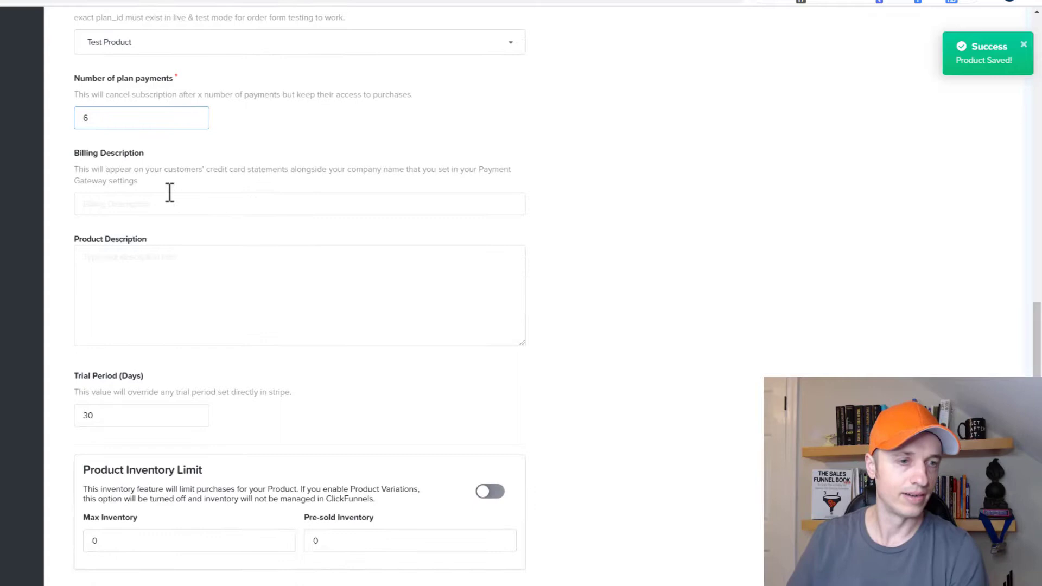
click(162, 244)
scroll(165, 255, down, 1)
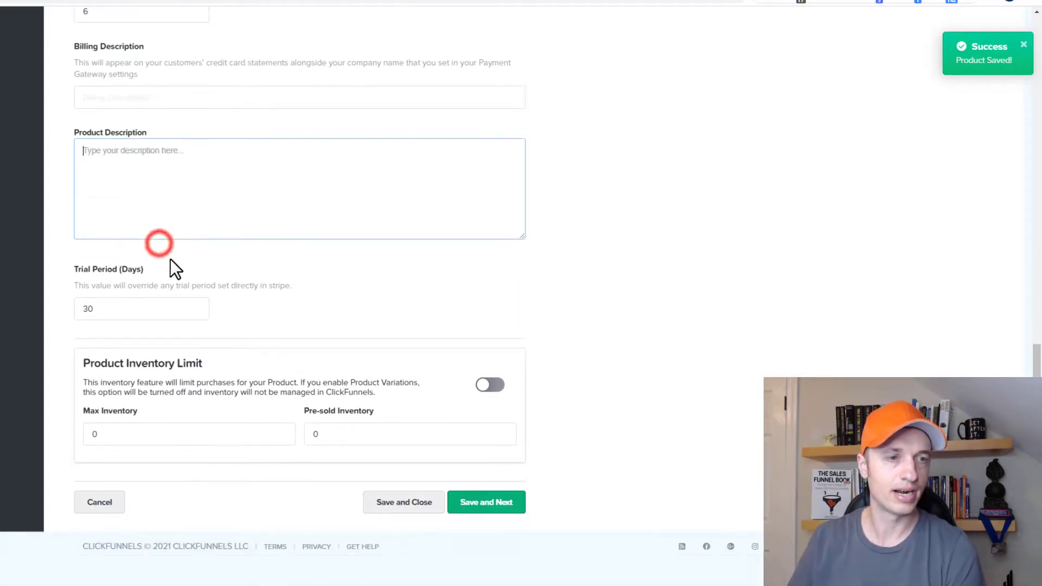
double_click(142, 298)
key(BackSpace)
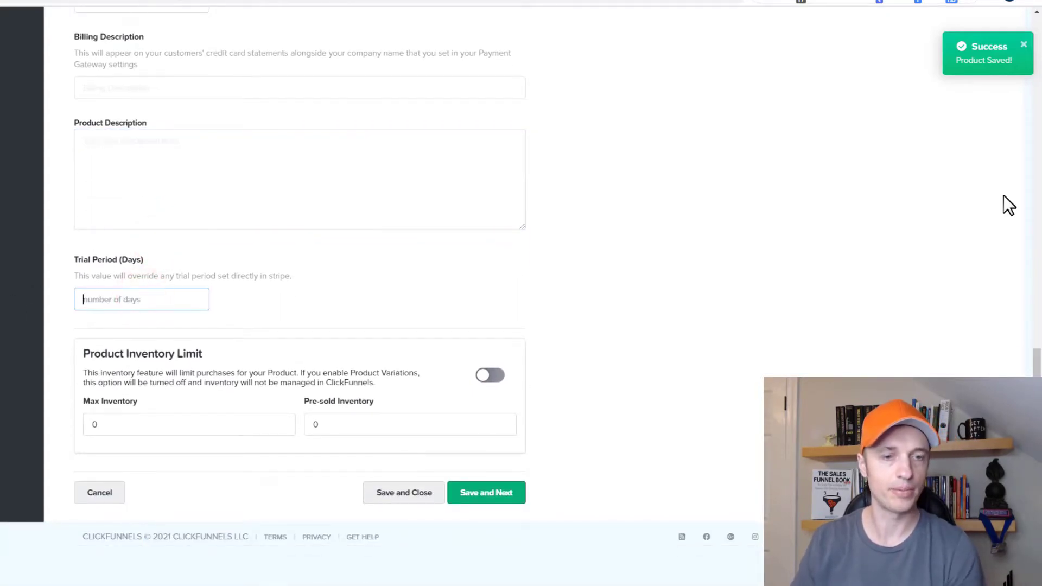
click(476, 494)
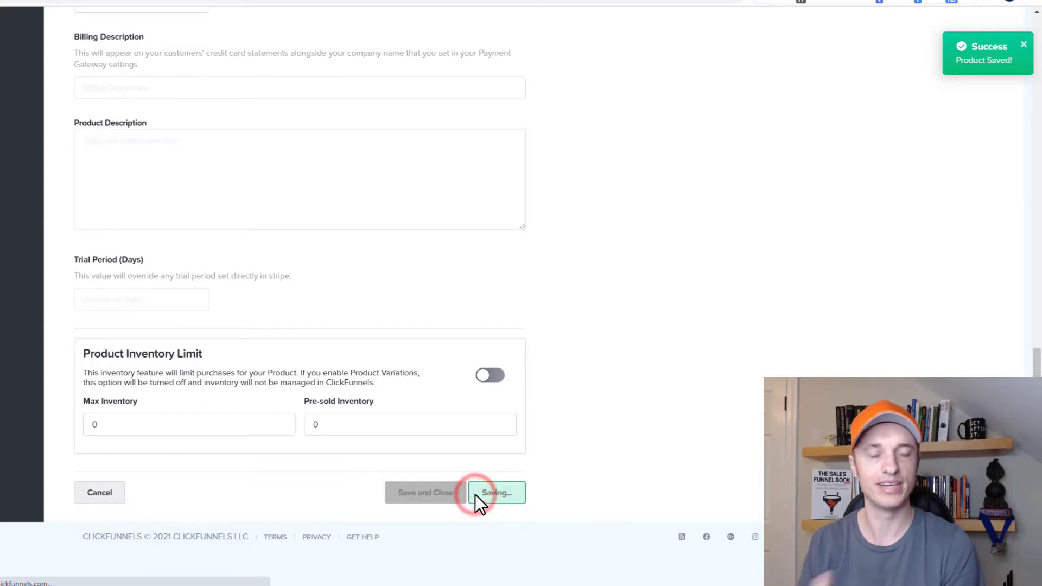